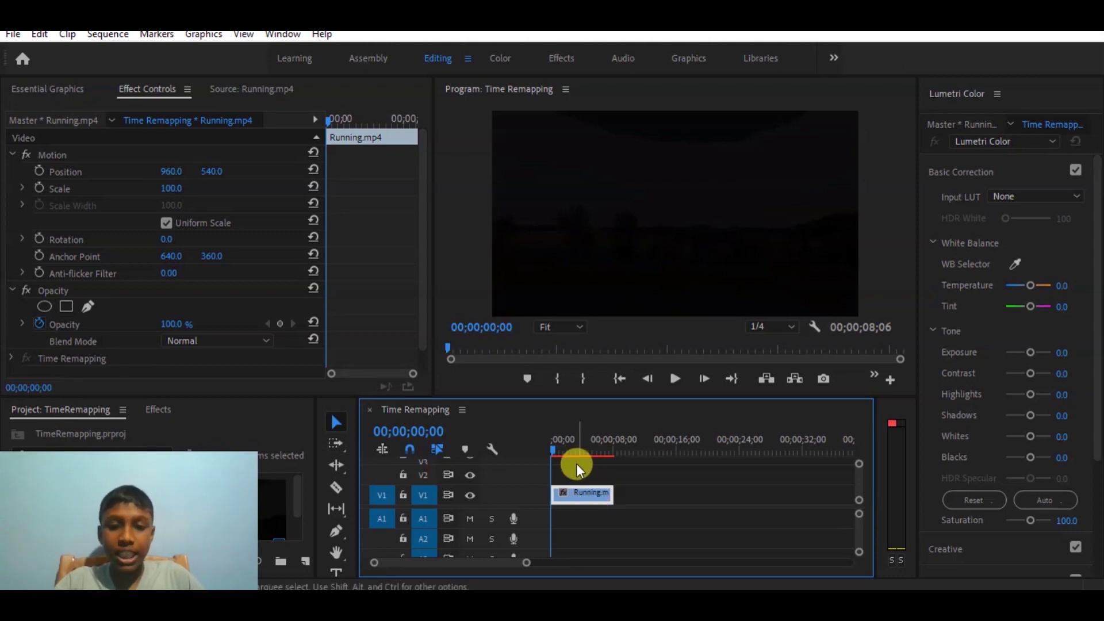
Preview a frame of Running.mp4 in the Time Remapping sequence's program monitor.
{"action": "left_click", "coordinate": [561, 437]}
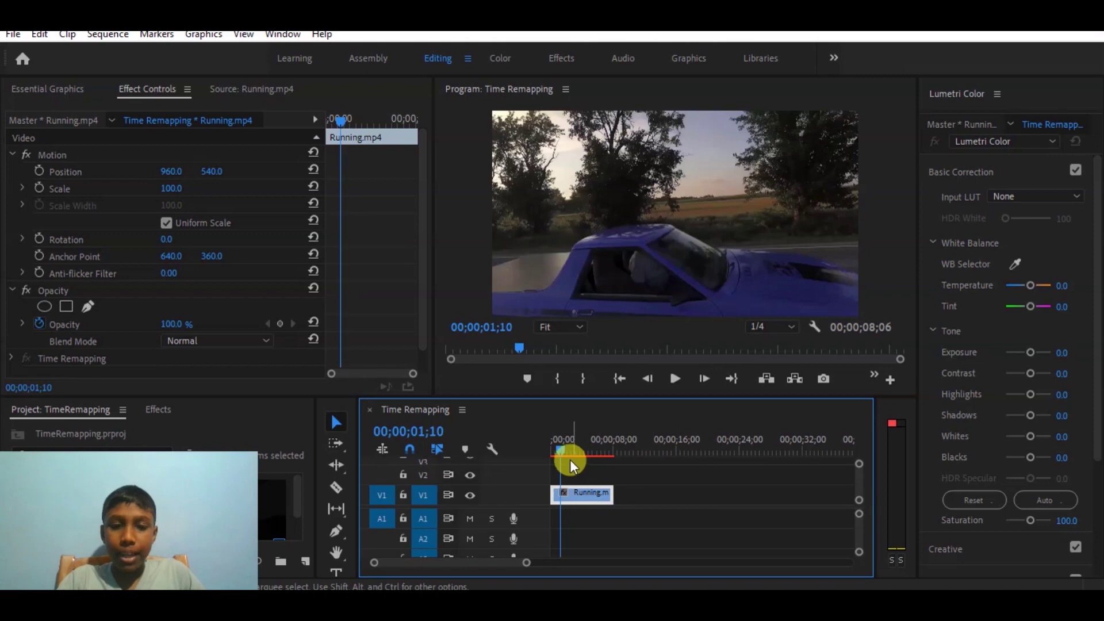
Park the playhead at 00;00;01;16, expand track V1, and zoom the timeline in on Running.mp4.
{"action": "left_click_drag", "start_coordinate": [571, 460], "coordinate": [545, 446]}
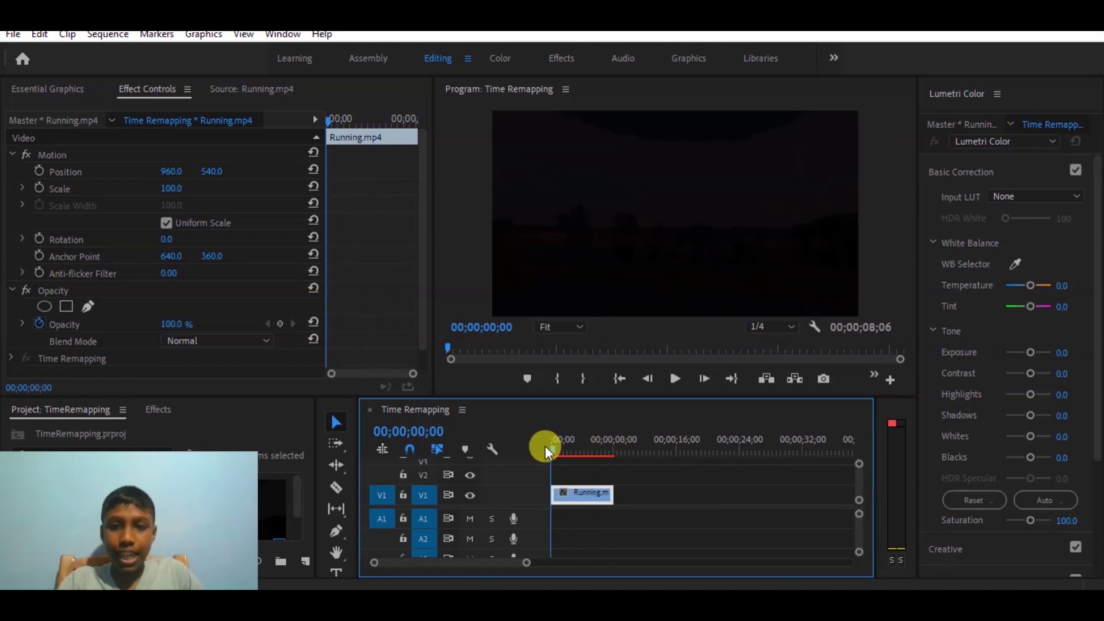
{"action": "left_click_drag", "start_coordinate": [545, 446], "coordinate": [562, 446]}
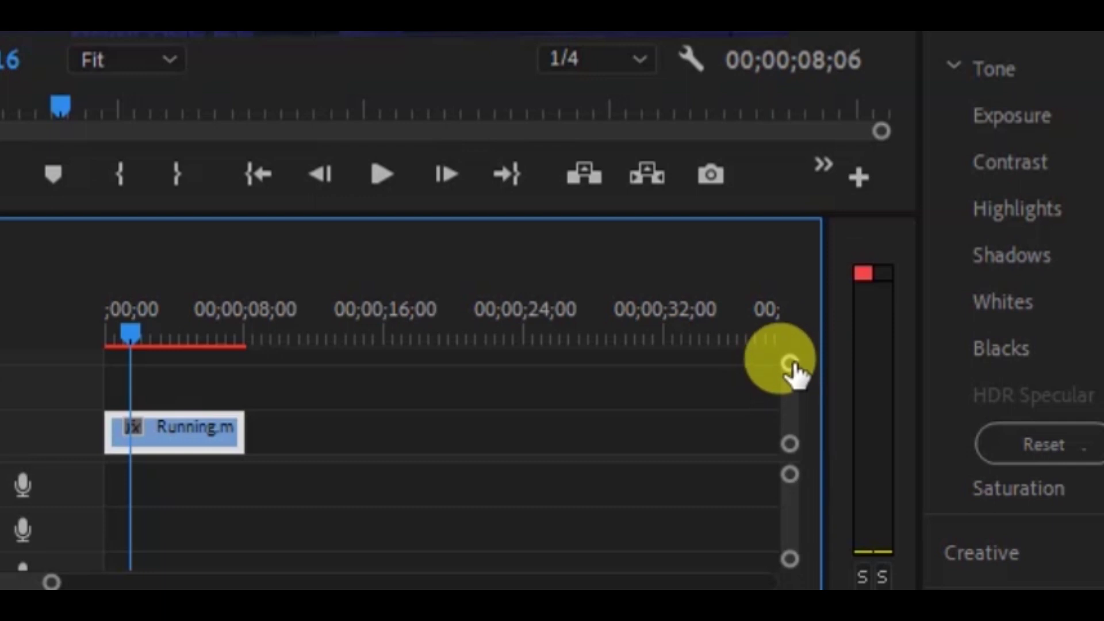
{"action": "mouse_move", "coordinate": [794, 365]}
{"action": "left_mouse_down"}
{"action": "mouse_move", "coordinate": [794, 374]}
{"action": "mouse_move", "coordinate": [794, 342]}
{"action": "left_mouse_up"}
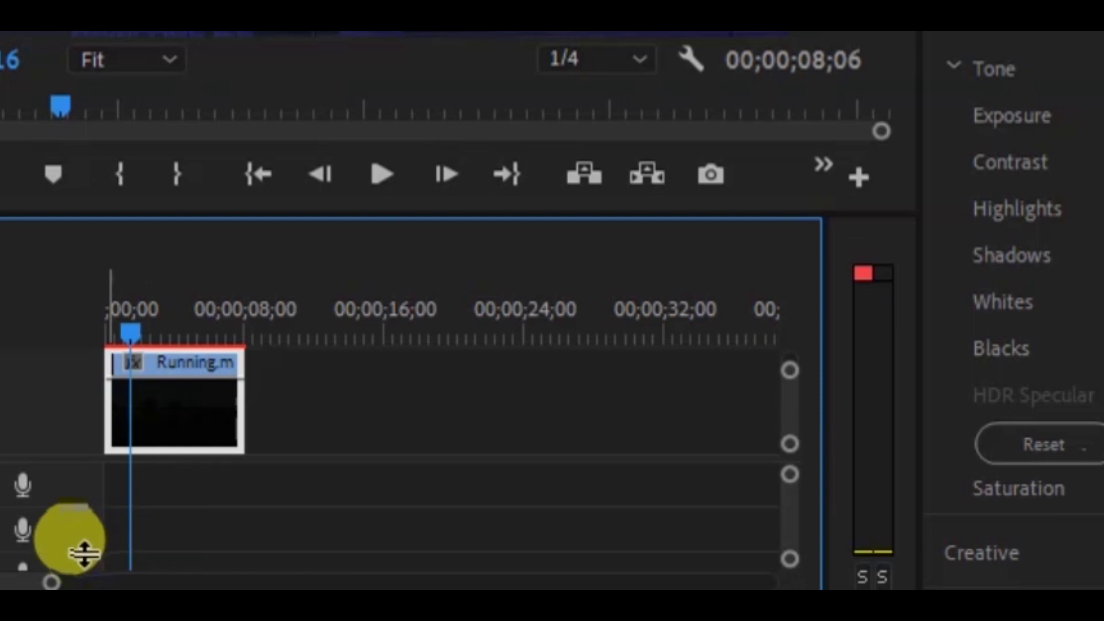
{"action": "key", "text": "="}
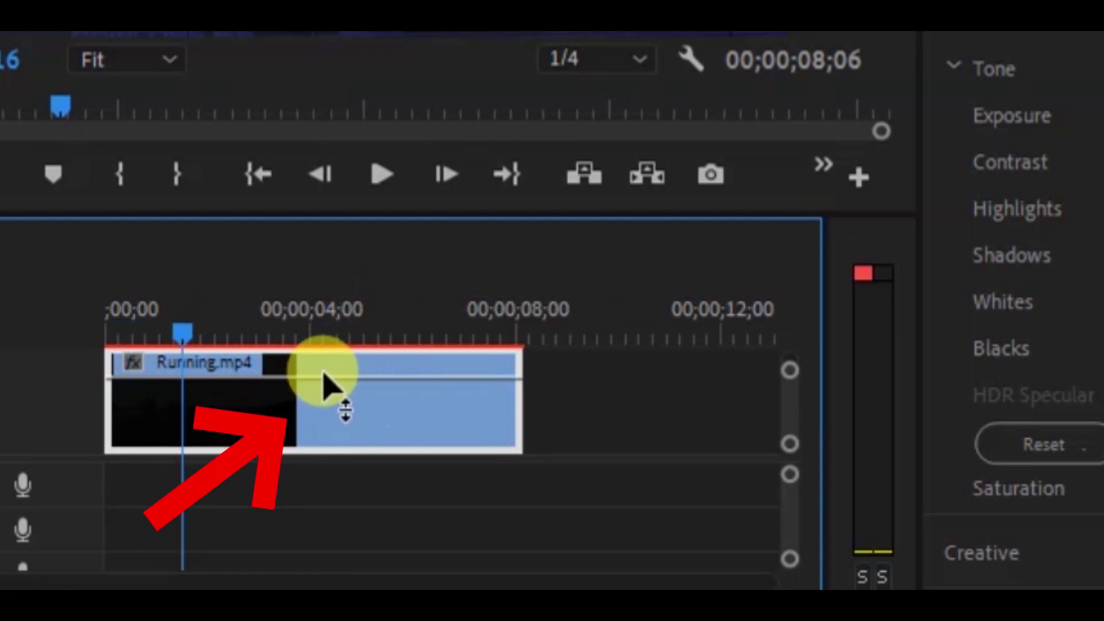
{"action": "mouse_move", "coordinate": [351, 376]}
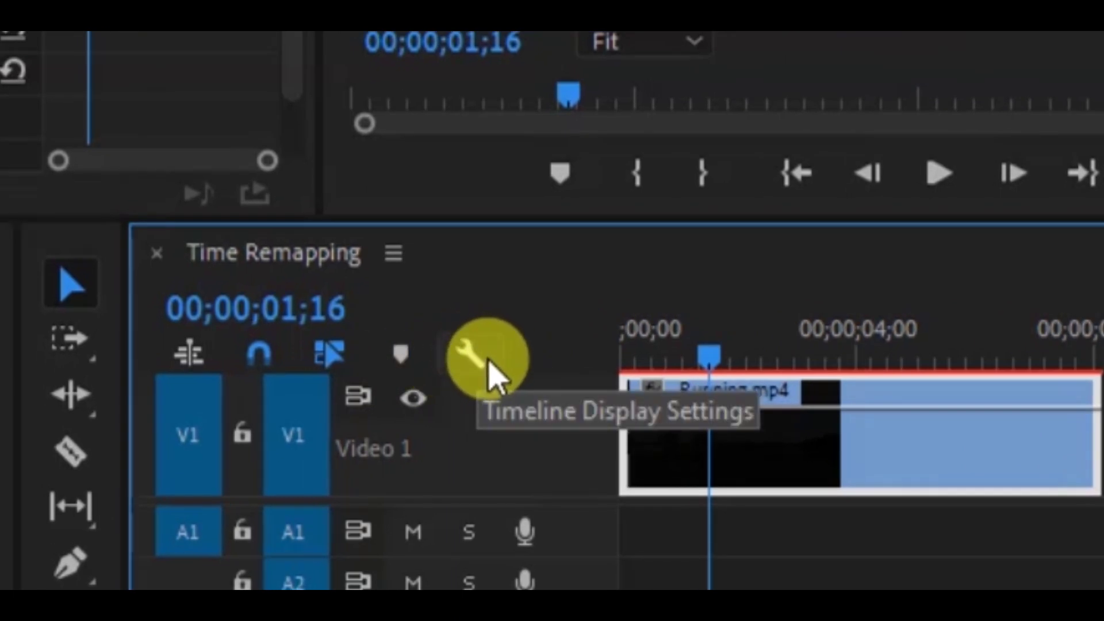
{"action": "left_click", "coordinate": [471, 355]}
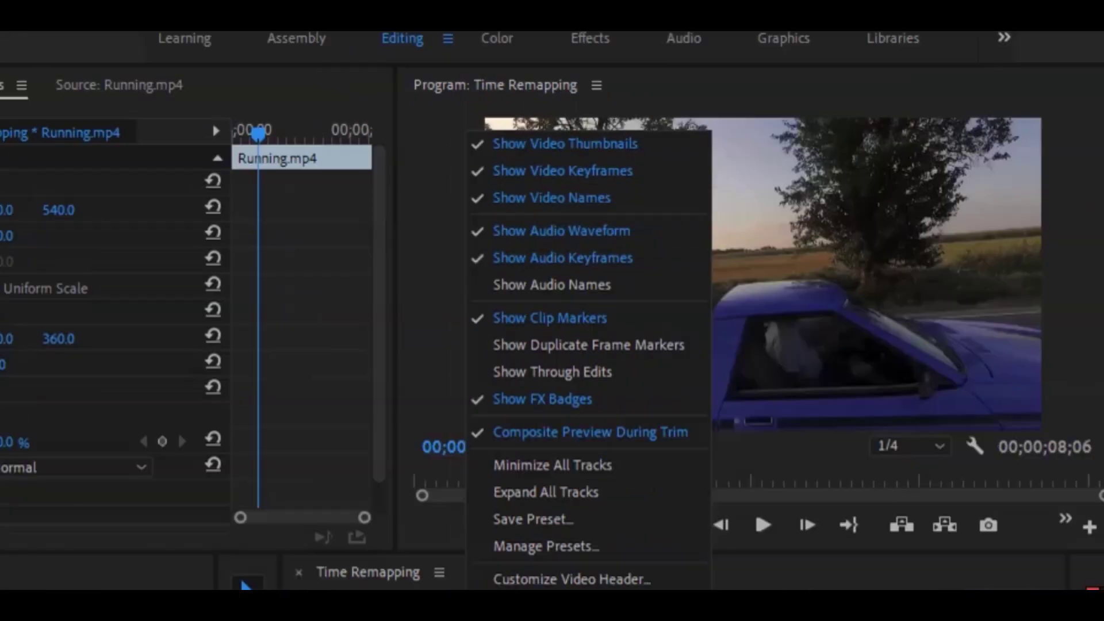
{"action": "left_click", "coordinate": [703, 466]}
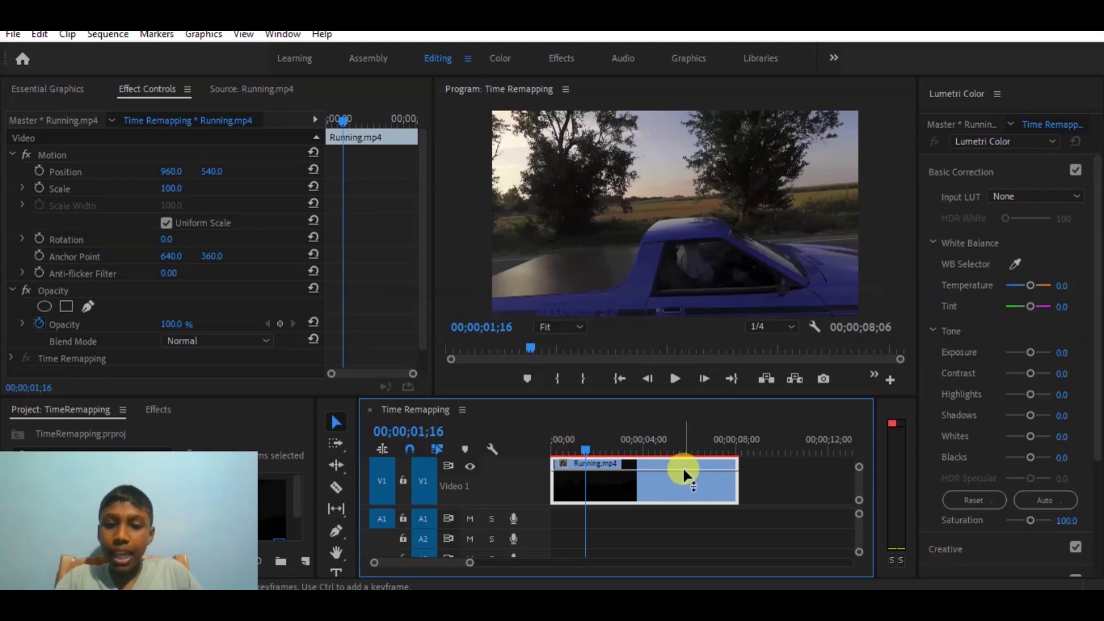
{"action": "left_click_drag", "start_coordinate": [684, 468], "coordinate": [683, 499]}
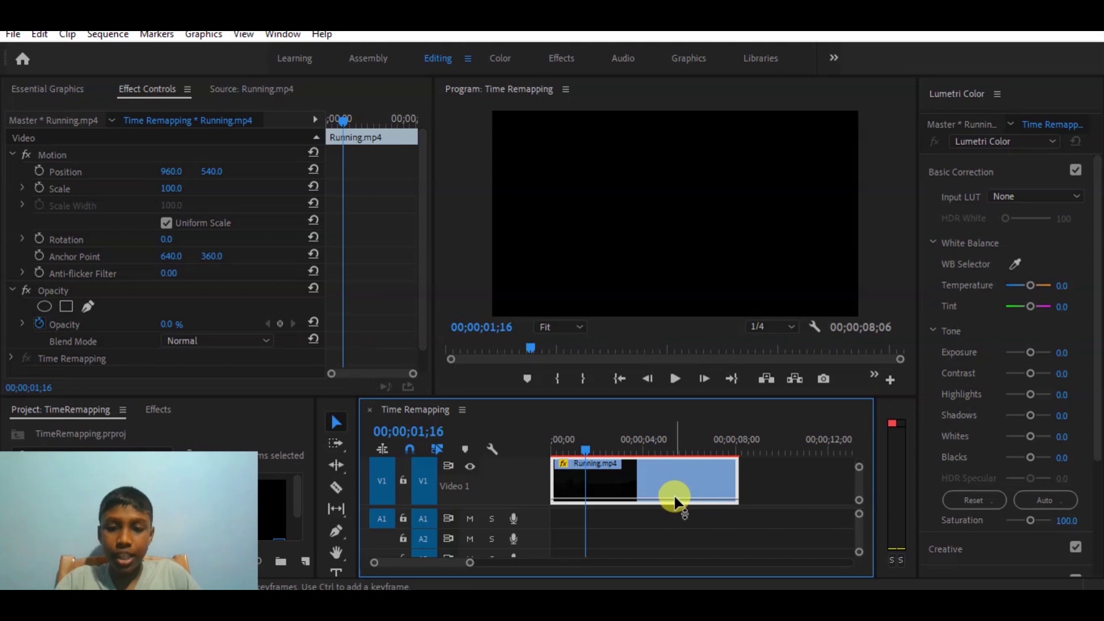
{"action": "left_click_drag", "start_coordinate": [675, 499], "coordinate": [674, 475]}
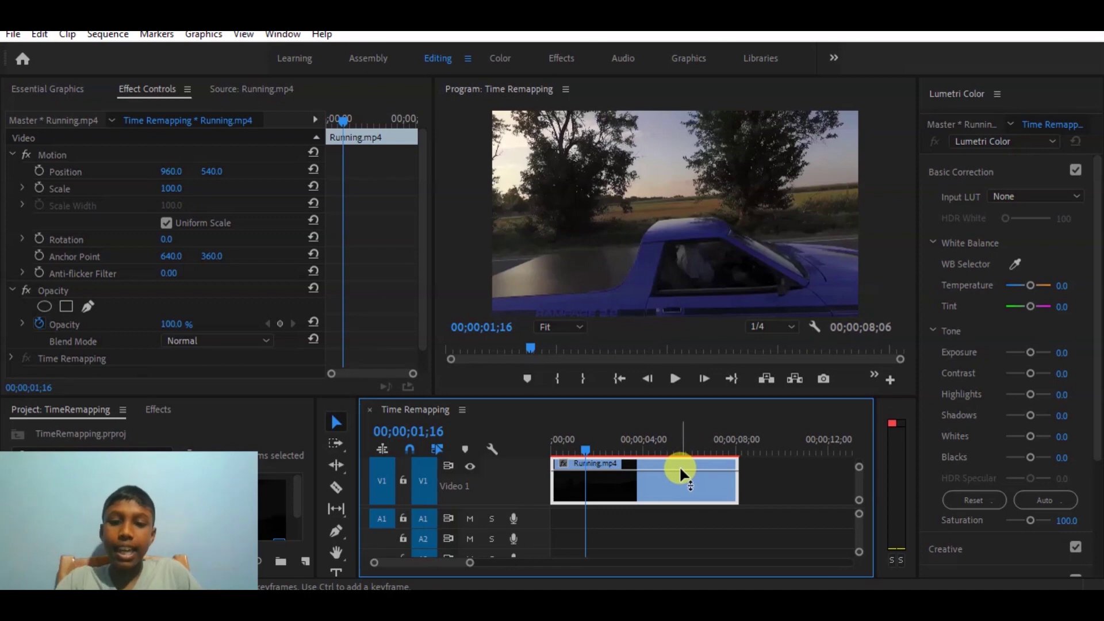
{"action": "left_click_drag", "start_coordinate": [680, 470], "coordinate": [680, 479]}
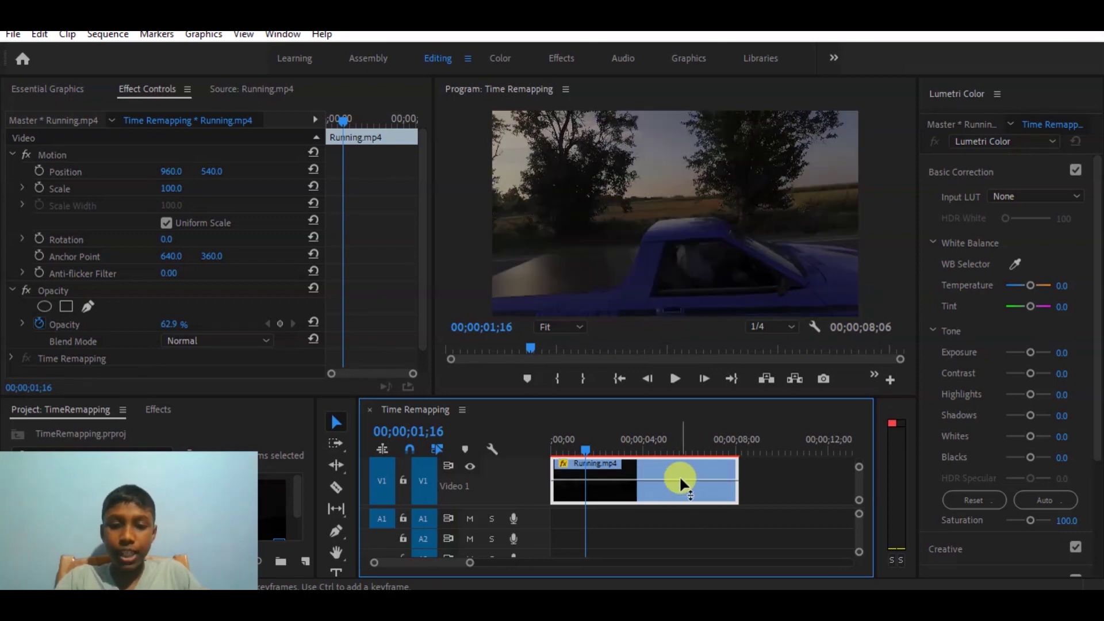
{"action": "left_click_drag", "start_coordinate": [680, 479], "coordinate": [680, 486]}
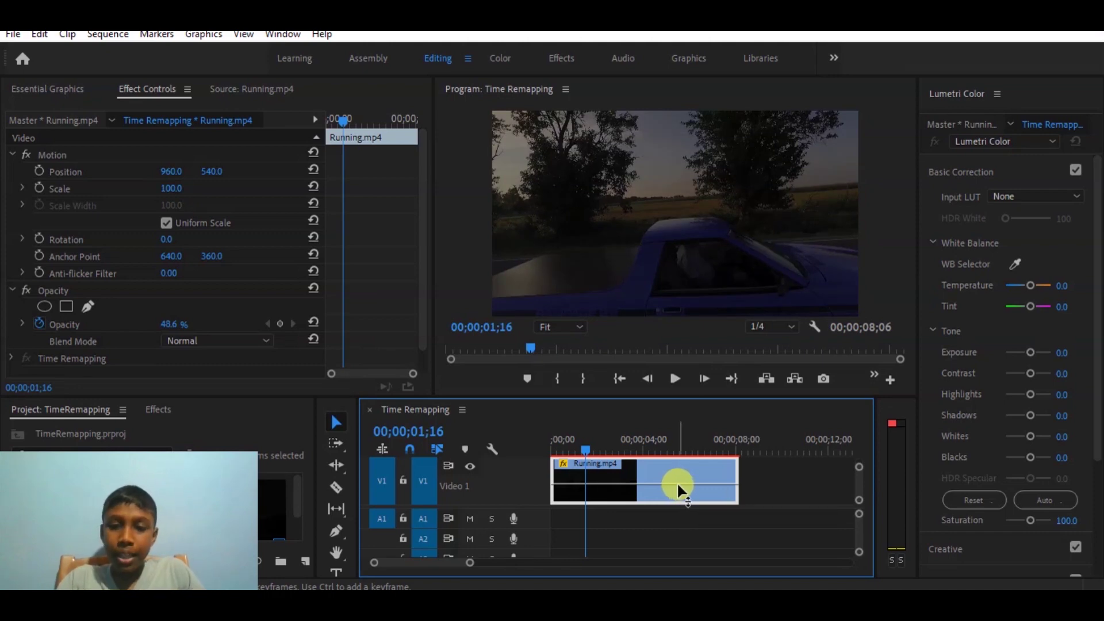
{"action": "left_click_drag", "start_coordinate": [679, 486], "coordinate": [679, 458]}
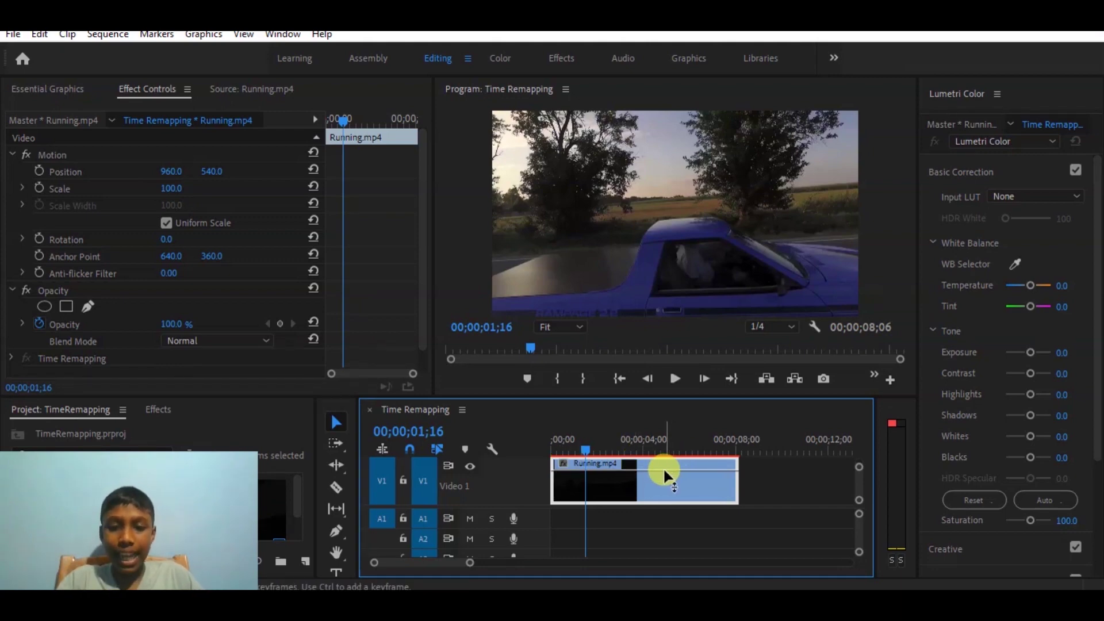
{"action": "mouse_move", "coordinate": [664, 469]}
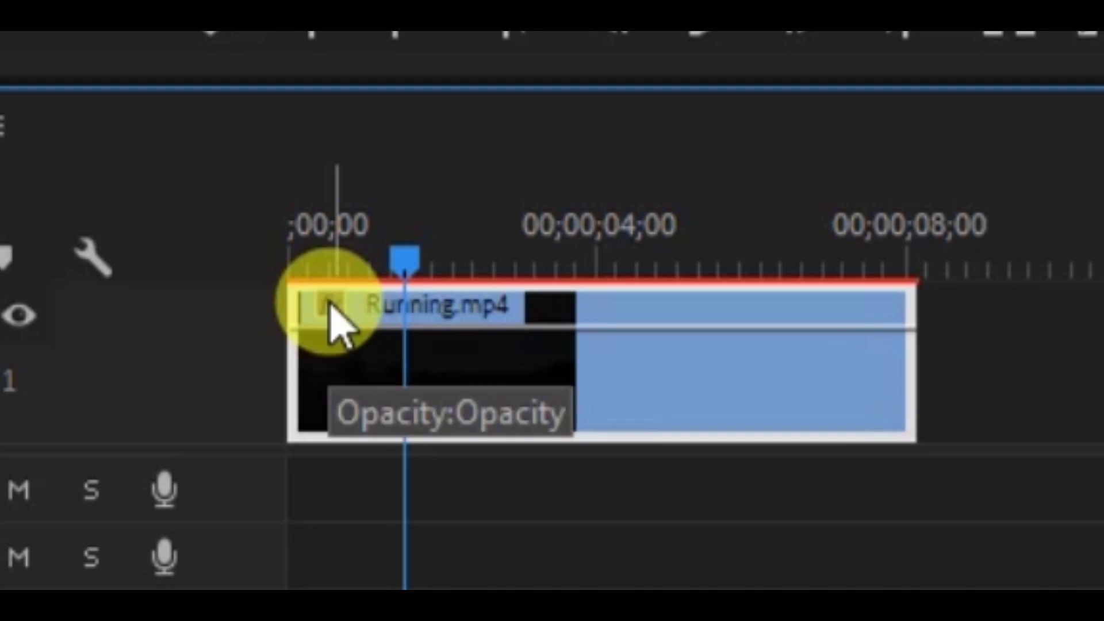
{"action": "right_click", "coordinate": [331, 306]}
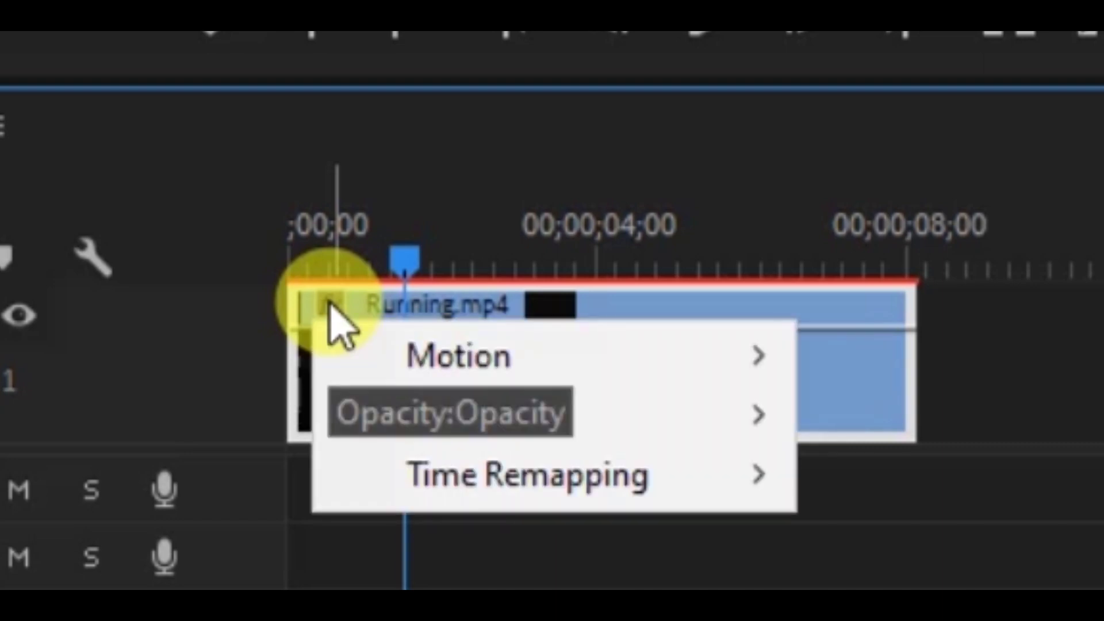
Switch Running.mp4's displayed clip property from Opacity to Time Remapping > Speed.
{"action": "mouse_move", "coordinate": [493, 377]}
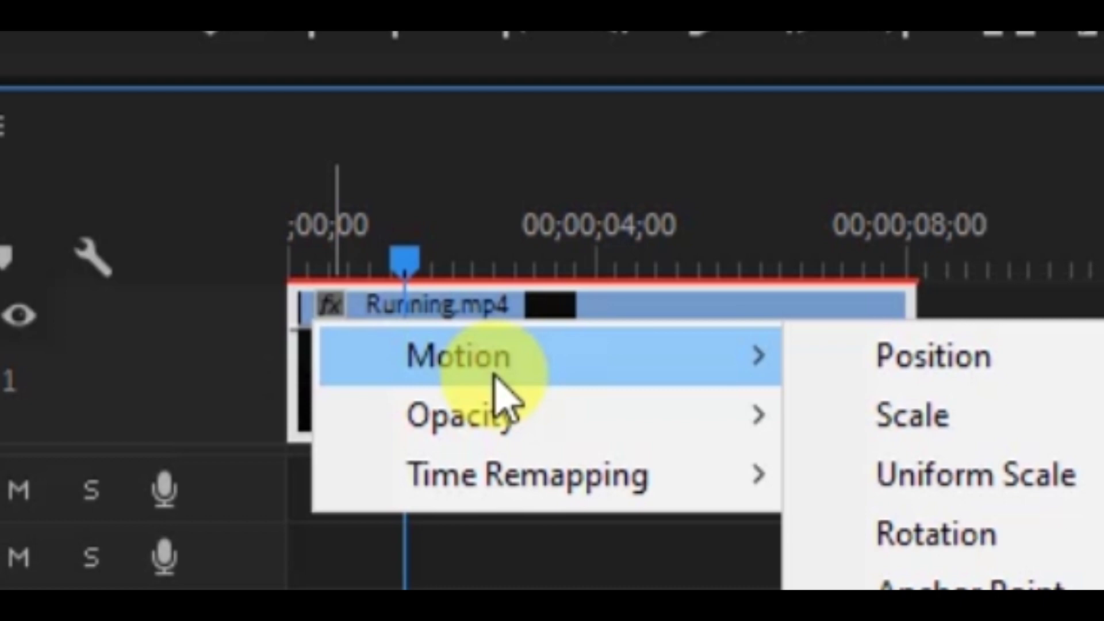
{"action": "mouse_move", "coordinate": [505, 437]}
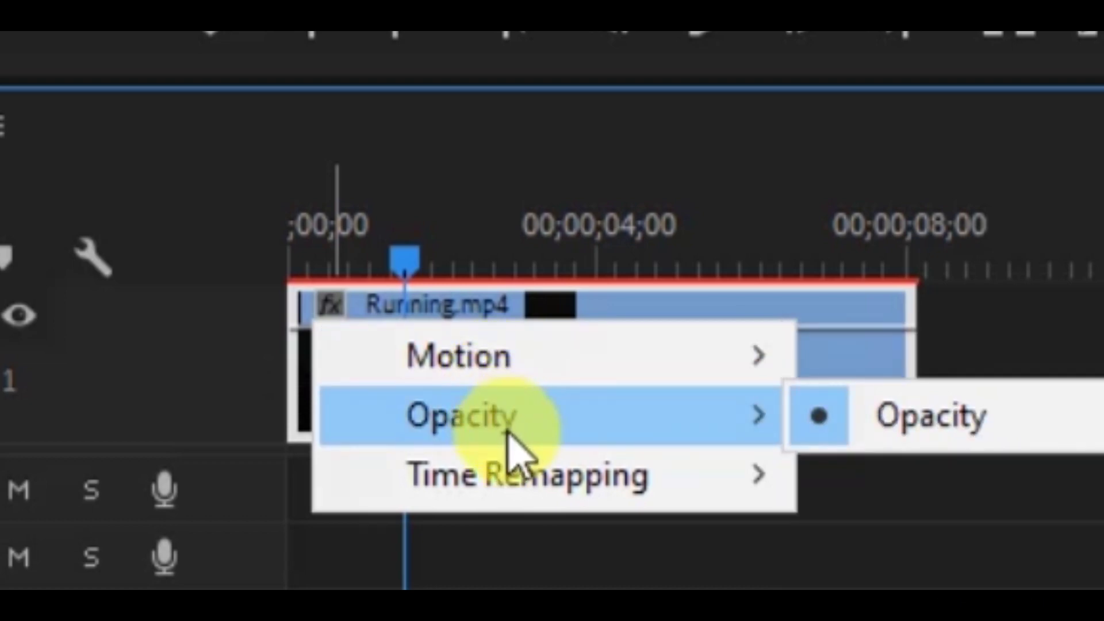
{"action": "mouse_move", "coordinate": [524, 473]}
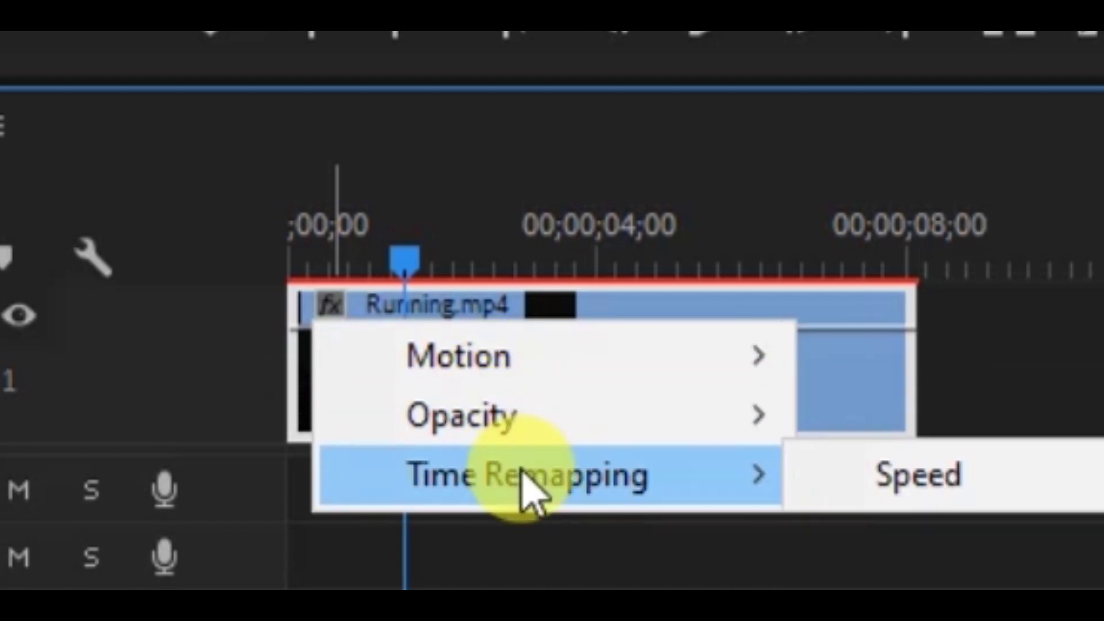
{"action": "left_click", "coordinate": [618, 397]}
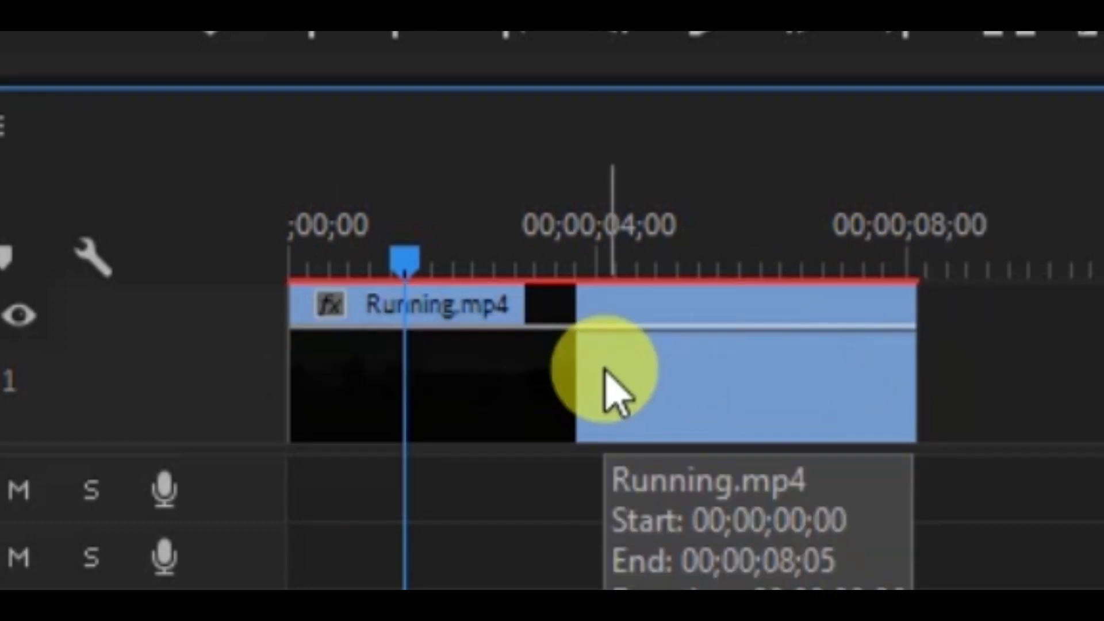
{"action": "left_click", "coordinate": [481, 385]}
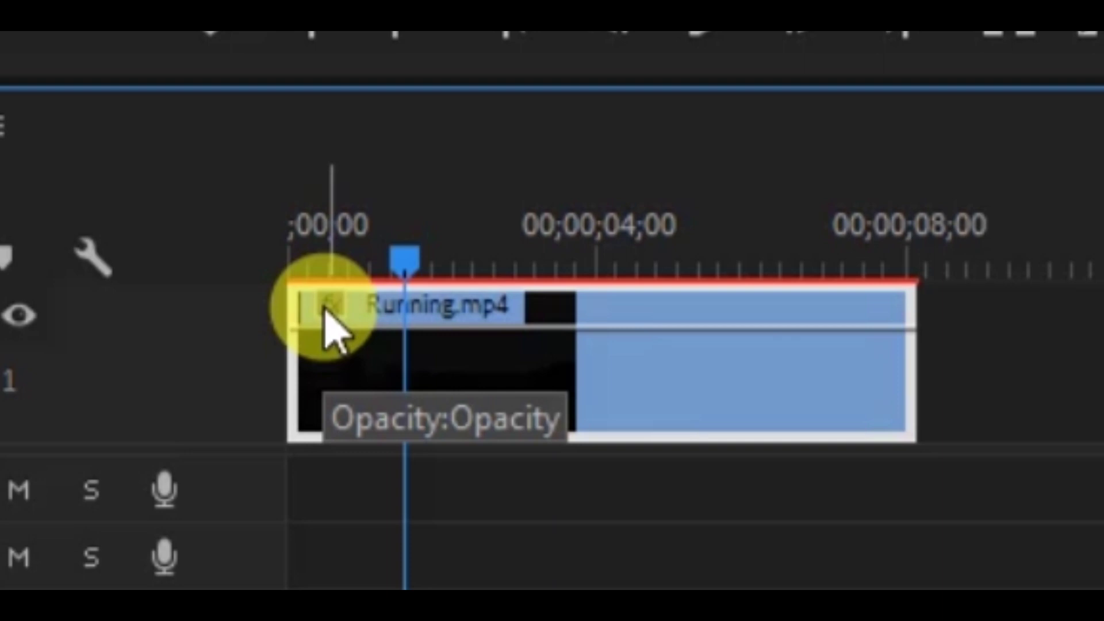
{"action": "left_click", "coordinate": [324, 312]}
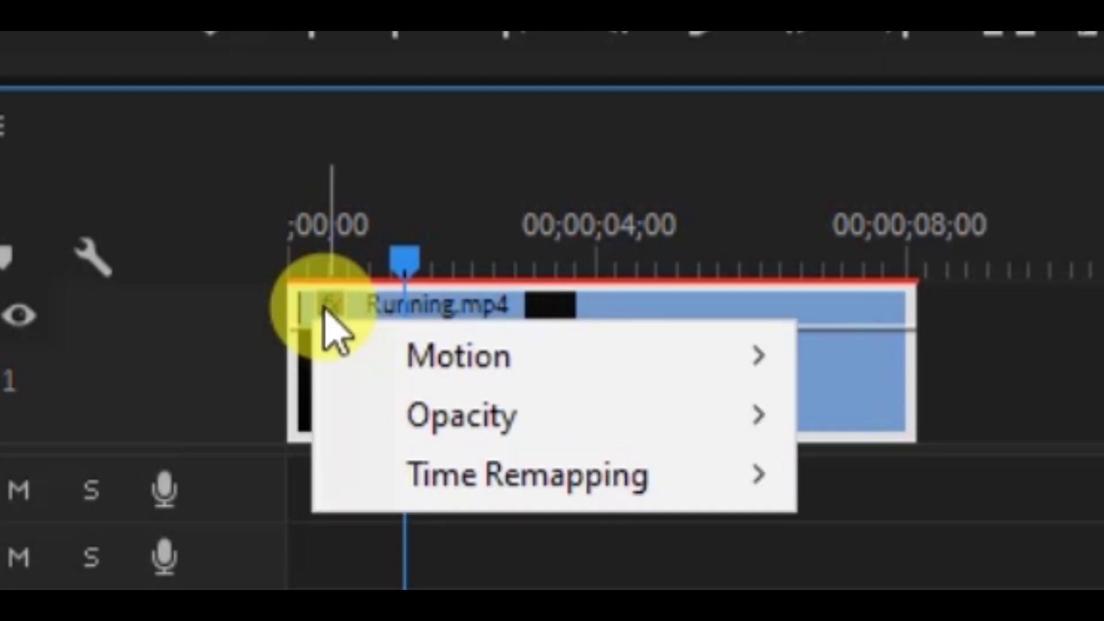
{"action": "mouse_move", "coordinate": [557, 484]}
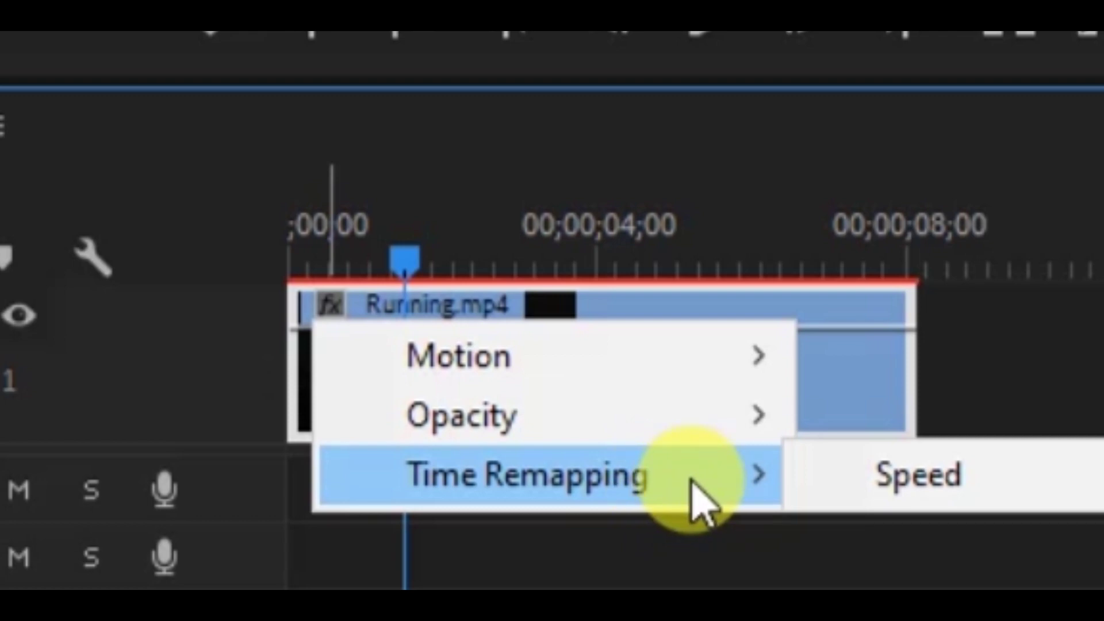
{"action": "left_click", "coordinate": [886, 481]}
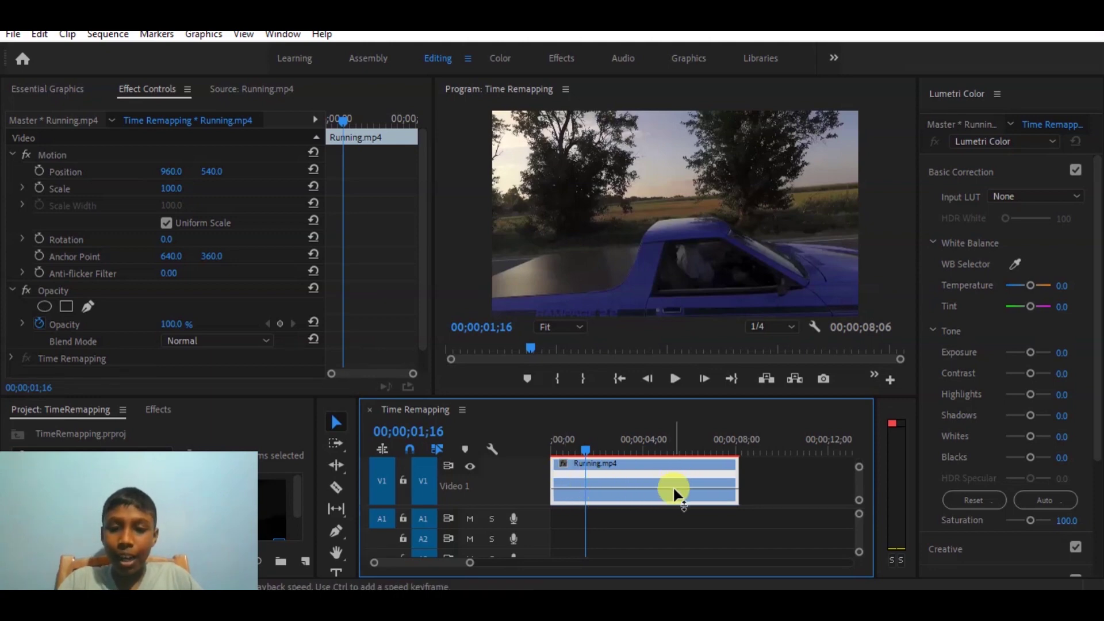
Drag the speed line to about 81%, then above 100%, shortening the clip to 00;00;04;18.
{"action": "left_click_drag", "start_coordinate": [674, 488], "coordinate": [679, 491]}
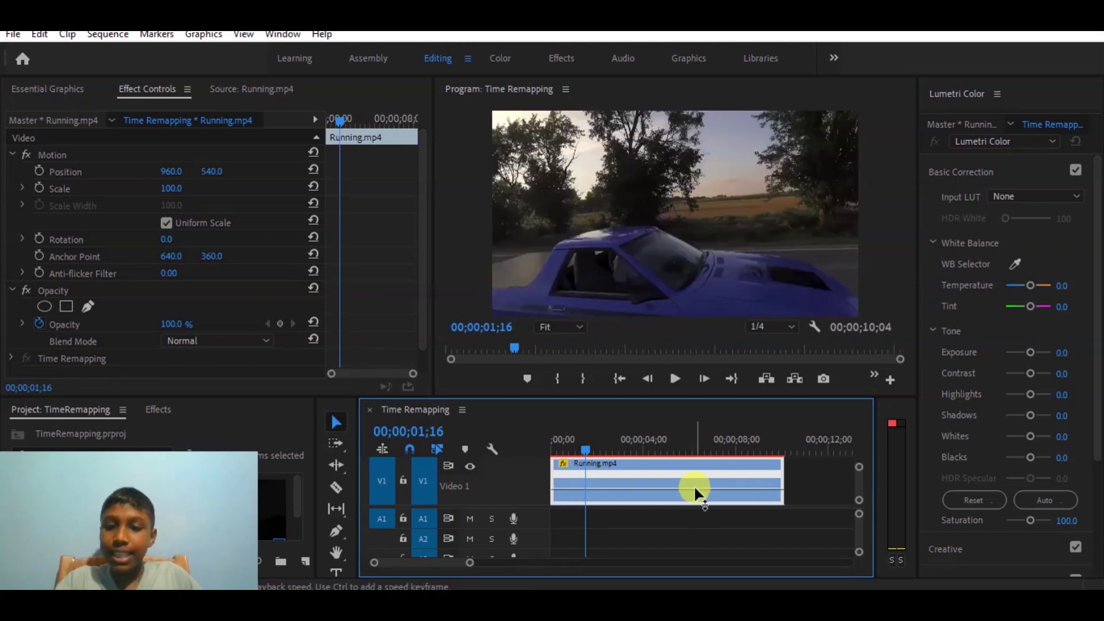
{"action": "mouse_move", "coordinate": [695, 488]}
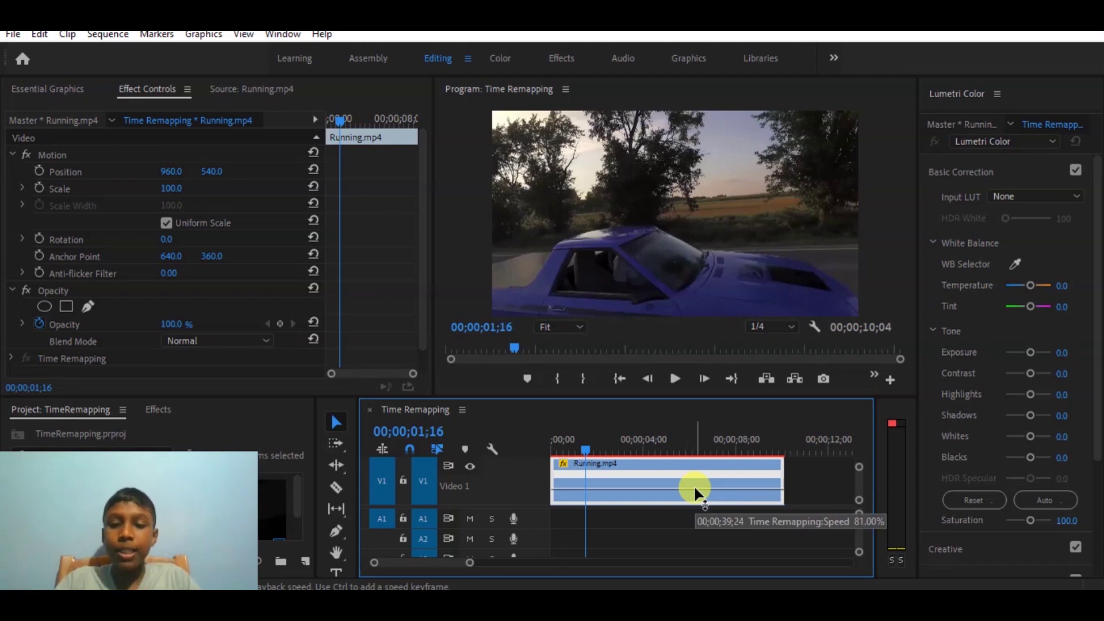
{"action": "left_click_drag", "start_coordinate": [693, 485], "coordinate": [694, 410]}
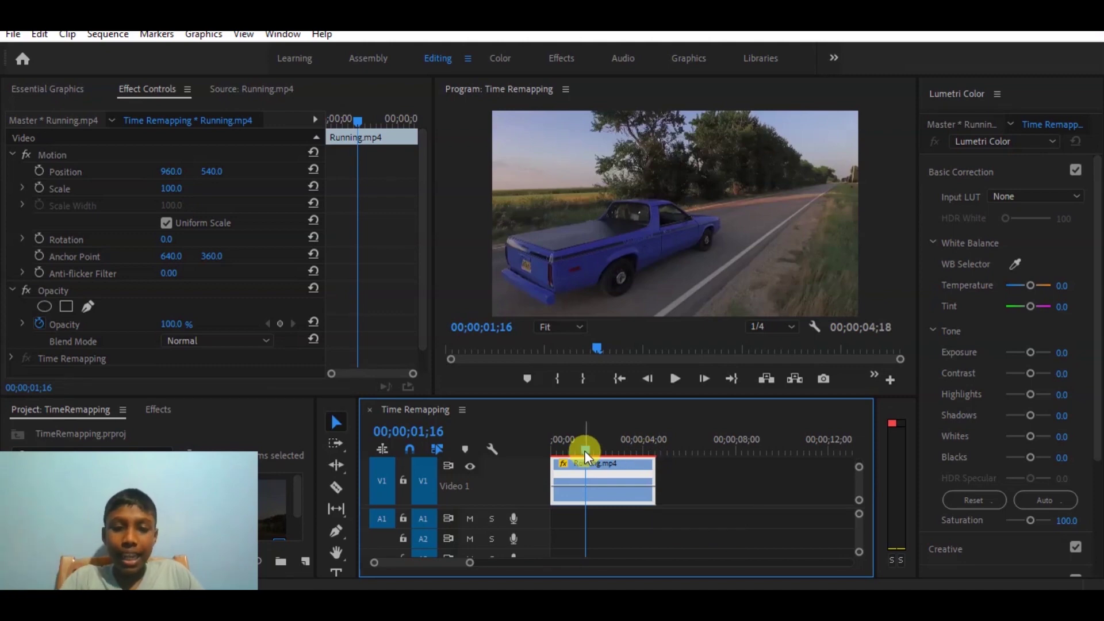
{"action": "left_click_drag", "start_coordinate": [584, 451], "coordinate": [550, 446]}
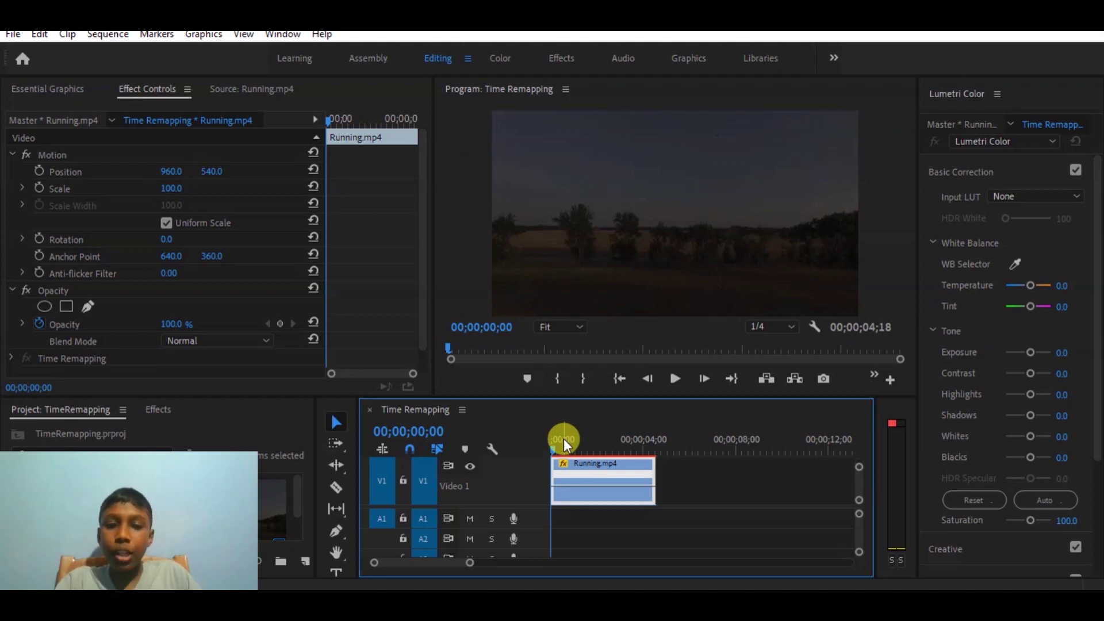
Bring Running.mp4's speed back to 100% so it runs 00;00;08;06 again.
{"action": "left_click", "coordinate": [566, 441]}
{"action": "left_click_drag", "start_coordinate": [594, 481], "coordinate": [594, 477]}
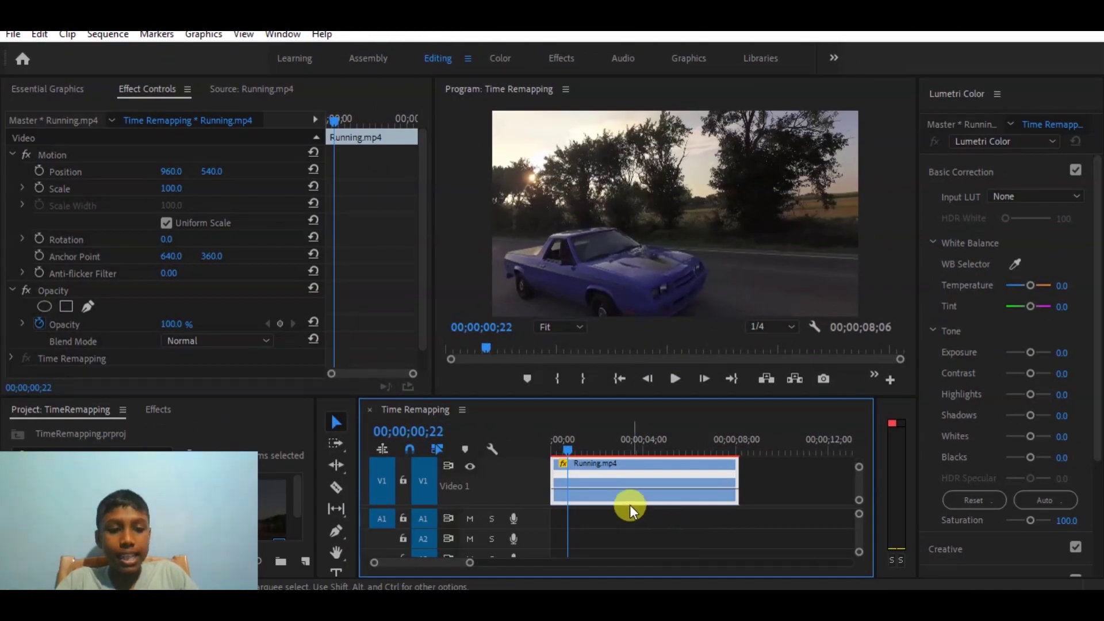
{"action": "mouse_move", "coordinate": [630, 505]}
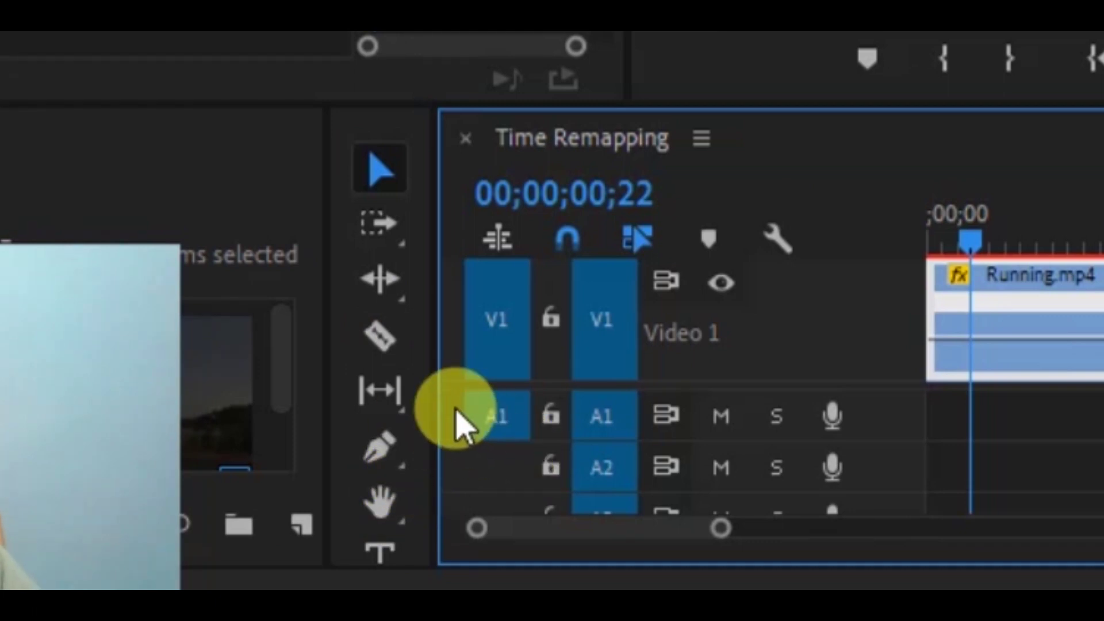
{"action": "left_click", "coordinate": [382, 449]}
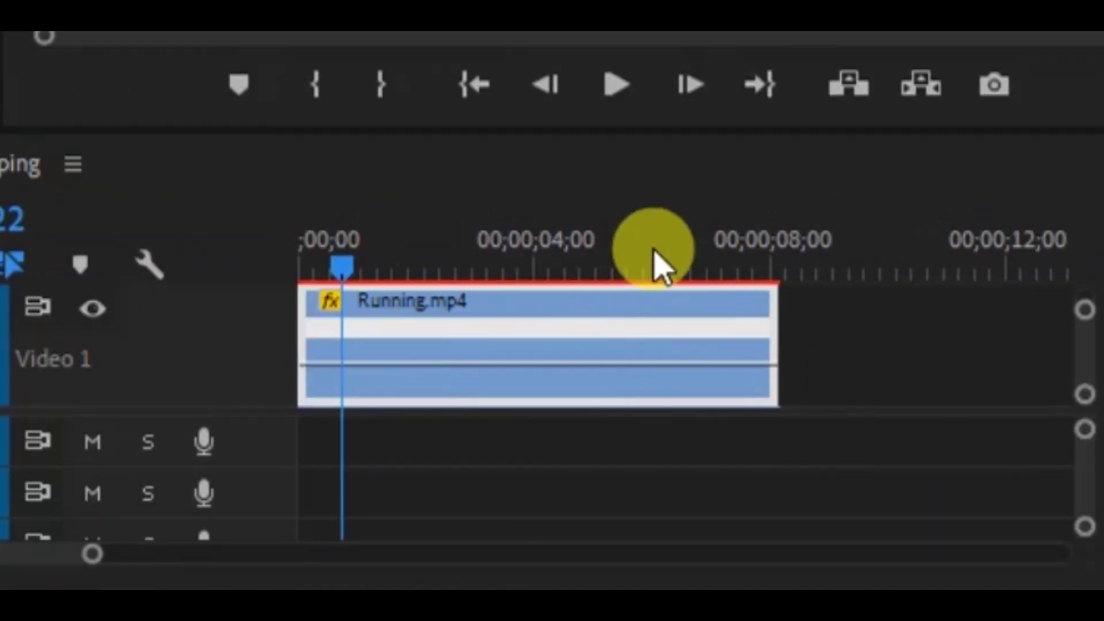
Zoom the timeline to fit the whole clip and park the playhead at 00;00;03;03.
{"action": "left_click_drag", "start_coordinate": [461, 562], "coordinate": [453, 570]}
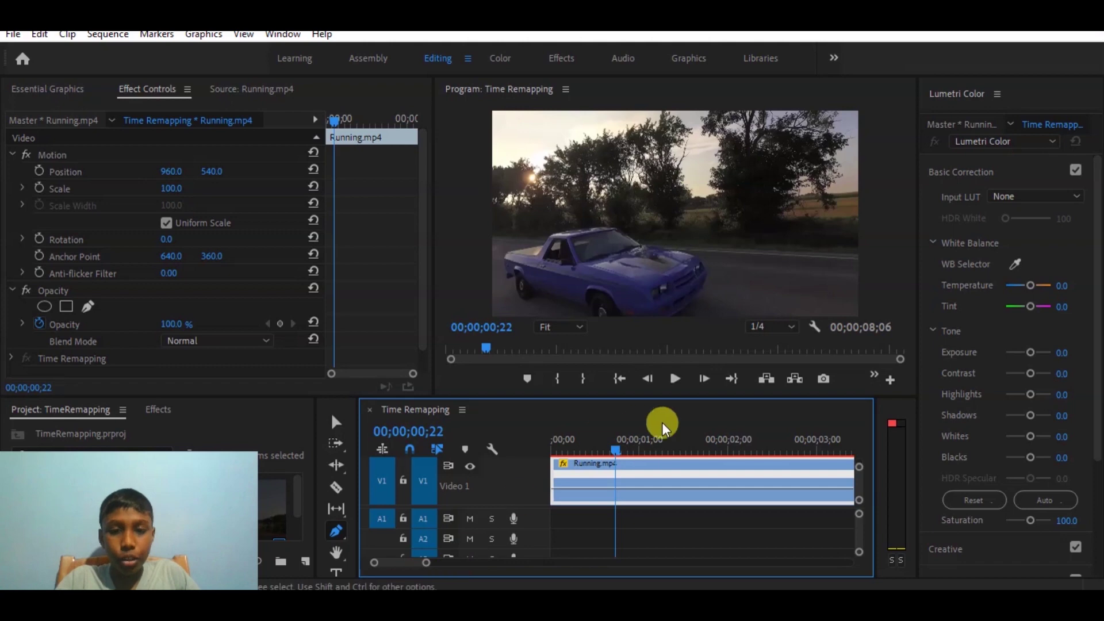
{"action": "left_click_drag", "start_coordinate": [615, 447], "coordinate": [826, 457]}
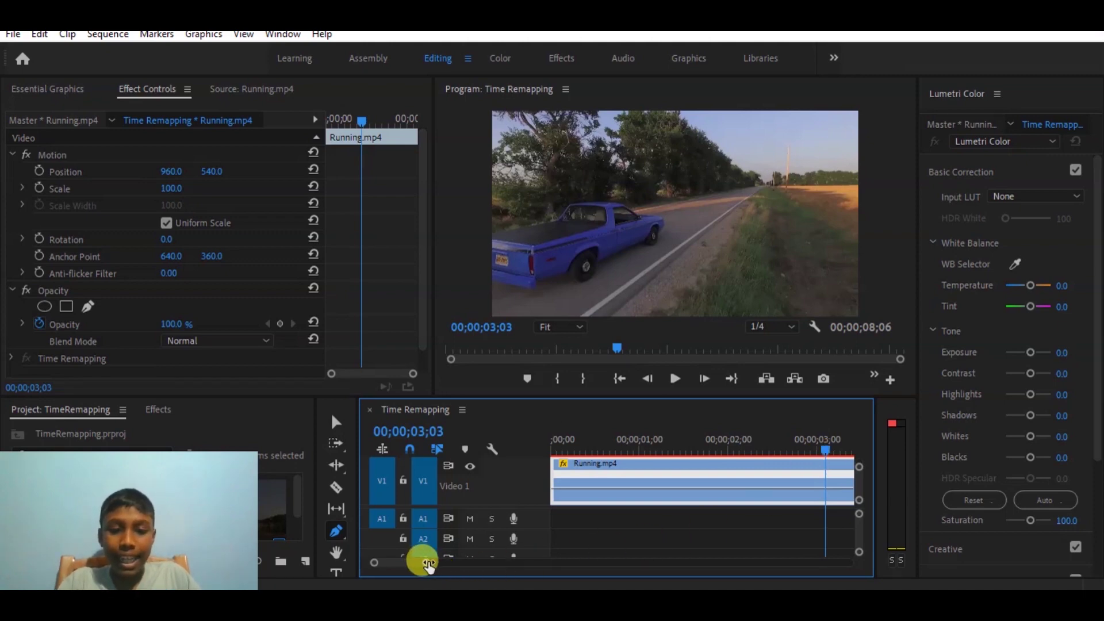
{"action": "left_click_drag", "start_coordinate": [428, 565], "coordinate": [437, 562]}
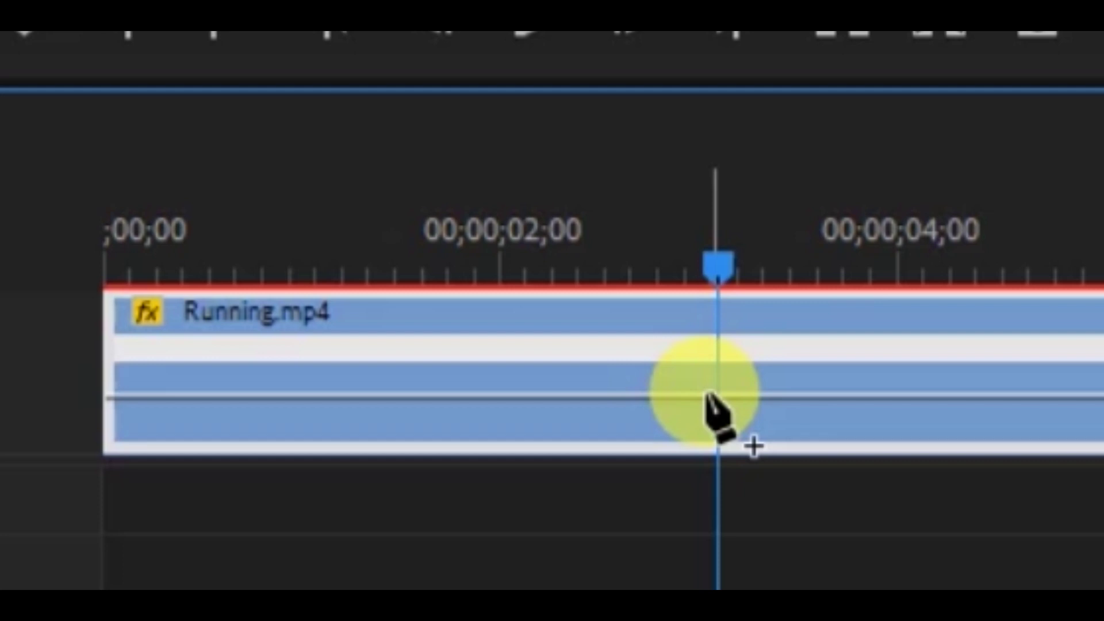
Add a speed keyframe at 00;00;03;03 and raise the section before it to 309%.
{"action": "left_click", "coordinate": [707, 396]}
{"action": "key", "text": "v"}
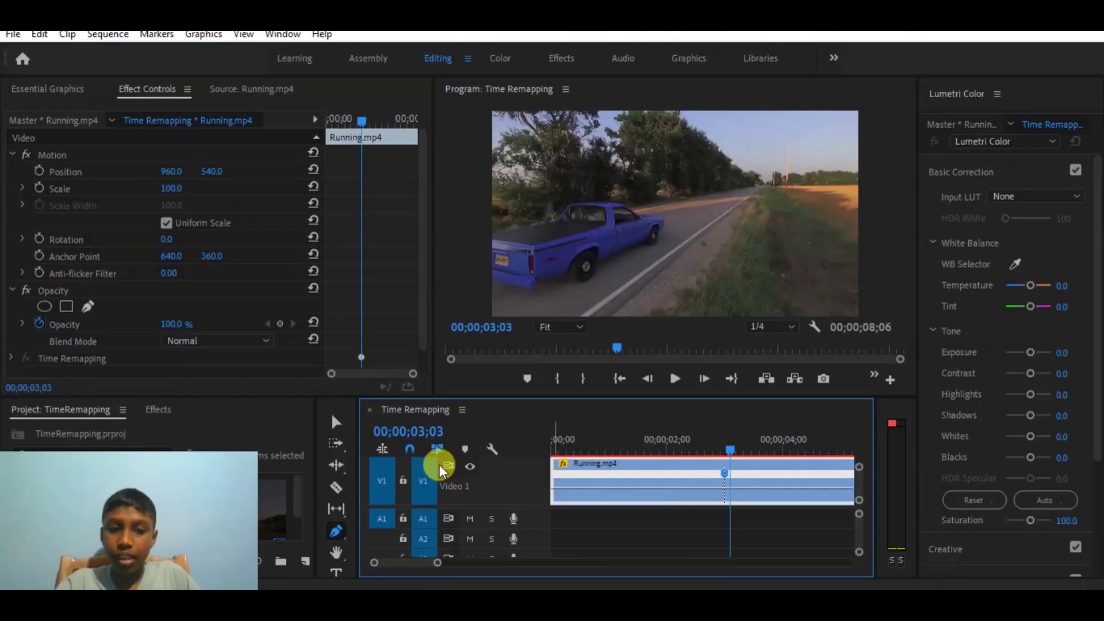
{"action": "left_click", "coordinate": [334, 423]}
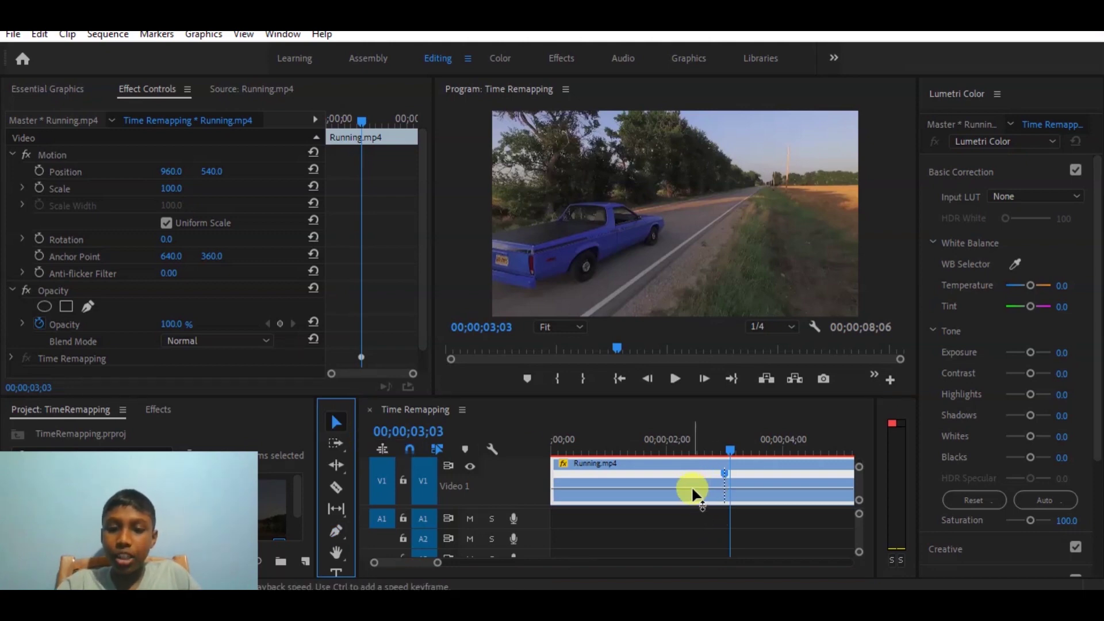
{"action": "mouse_move", "coordinate": [691, 485]}
{"action": "left_mouse_down"}
{"action": "mouse_move", "coordinate": [691, 472]}
{"action": "mouse_move", "coordinate": [712, 477]}
{"action": "left_mouse_up"}
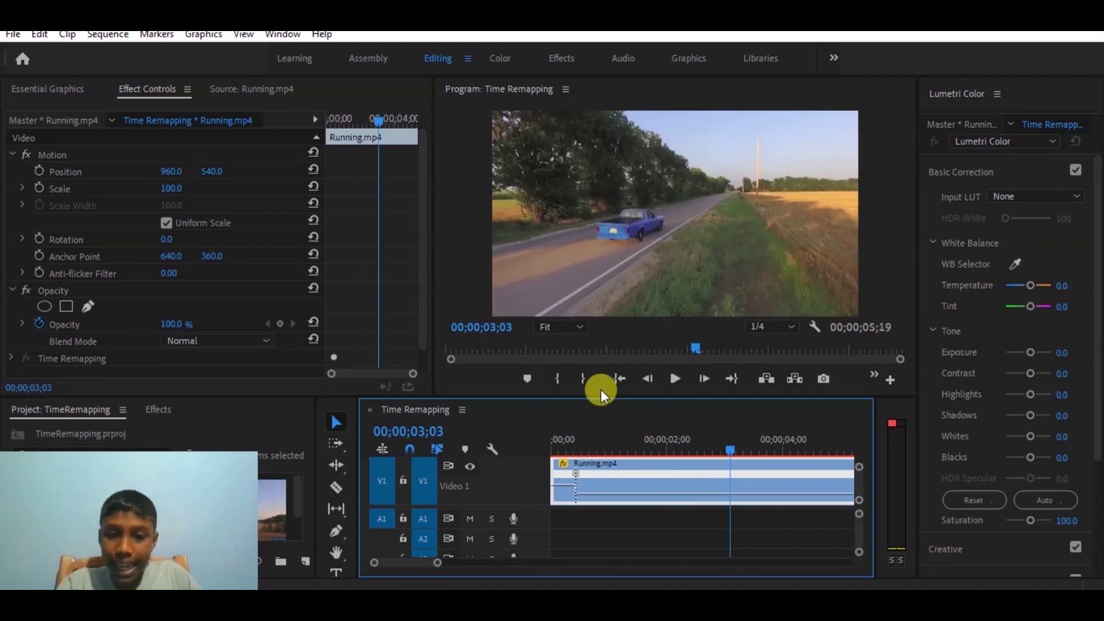
{"action": "left_click", "coordinate": [553, 434]}
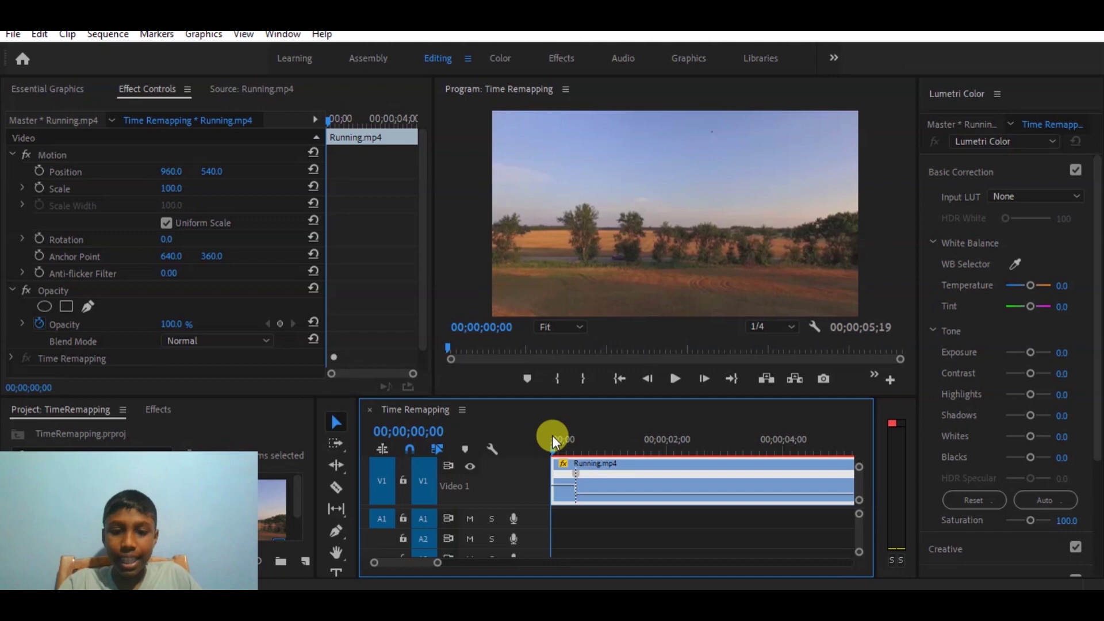
Play back the sped-up opening of Running.mp4 from the start several times.
{"action": "left_click", "coordinate": [672, 378]}
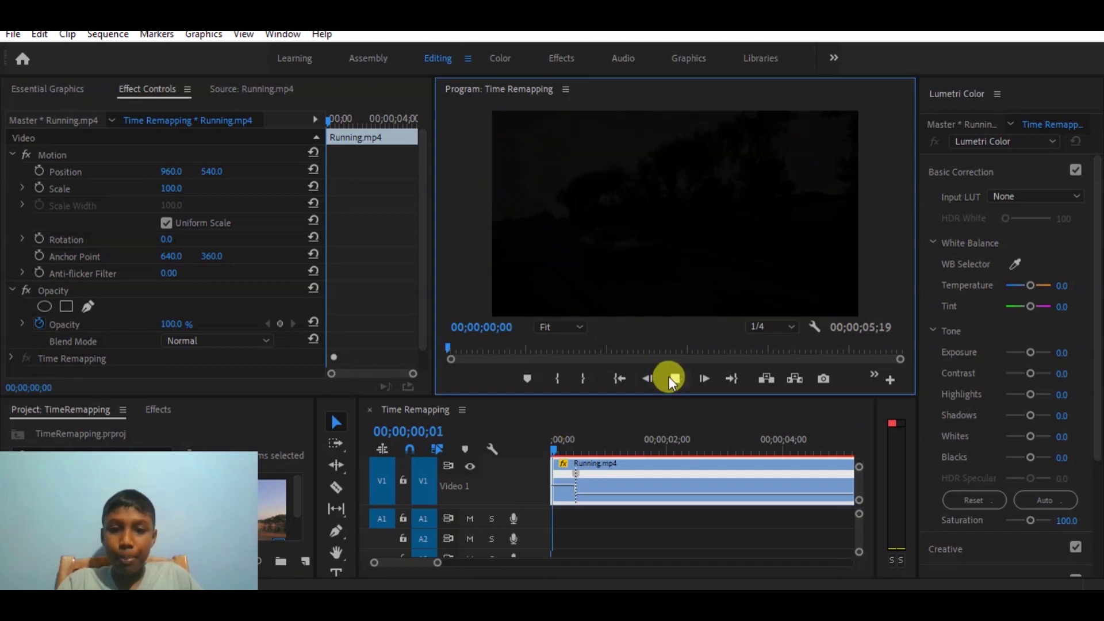
{"action": "left_click", "coordinate": [672, 379]}
{"action": "left_click", "coordinate": [568, 436]}
{"action": "left_click", "coordinate": [675, 379]}
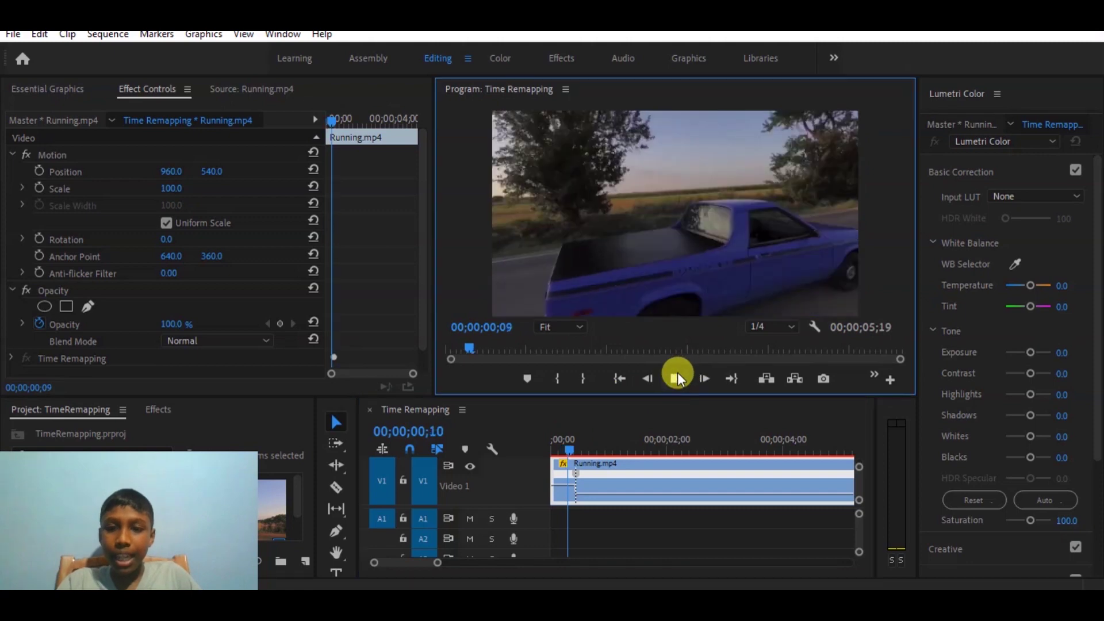
{"action": "left_click", "coordinate": [677, 374]}
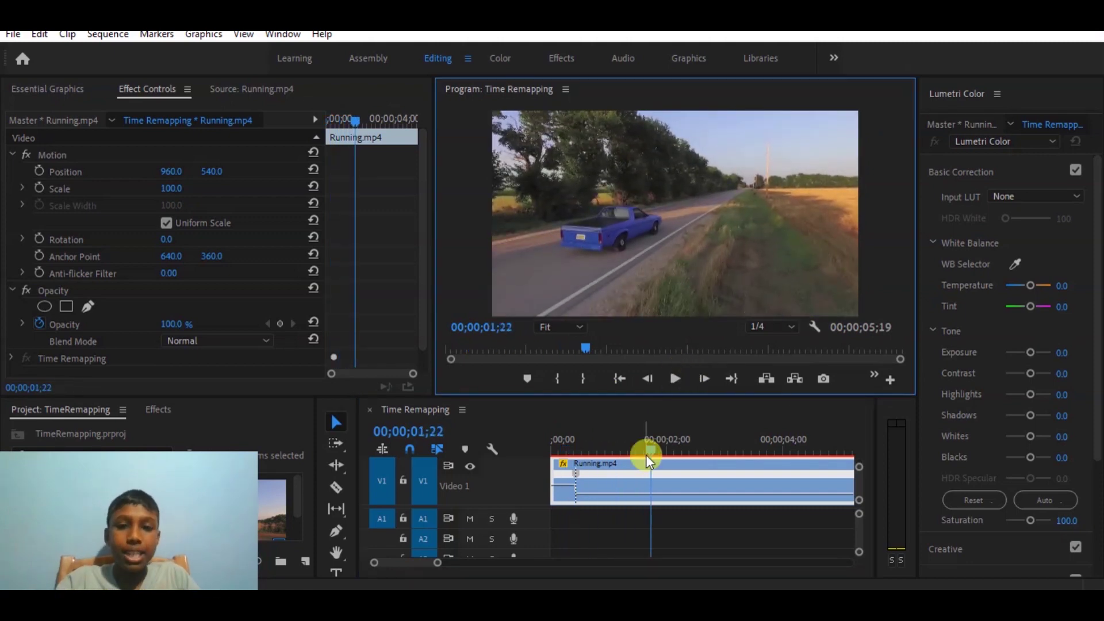
{"action": "left_click_drag", "start_coordinate": [655, 448], "coordinate": [738, 447]}
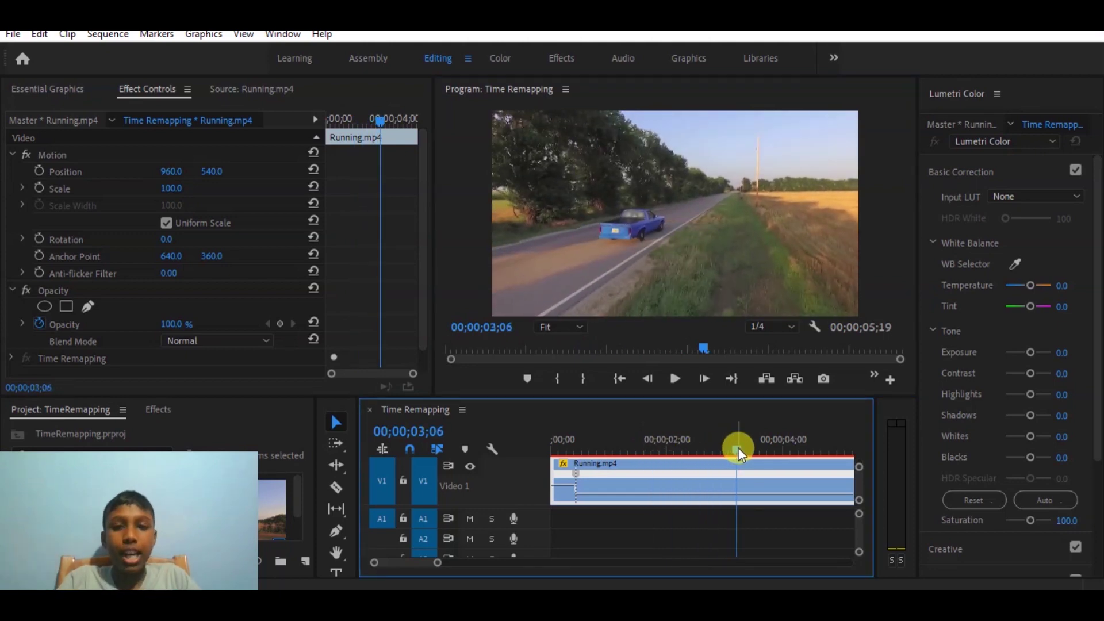
{"action": "left_click_drag", "start_coordinate": [738, 448], "coordinate": [499, 426]}
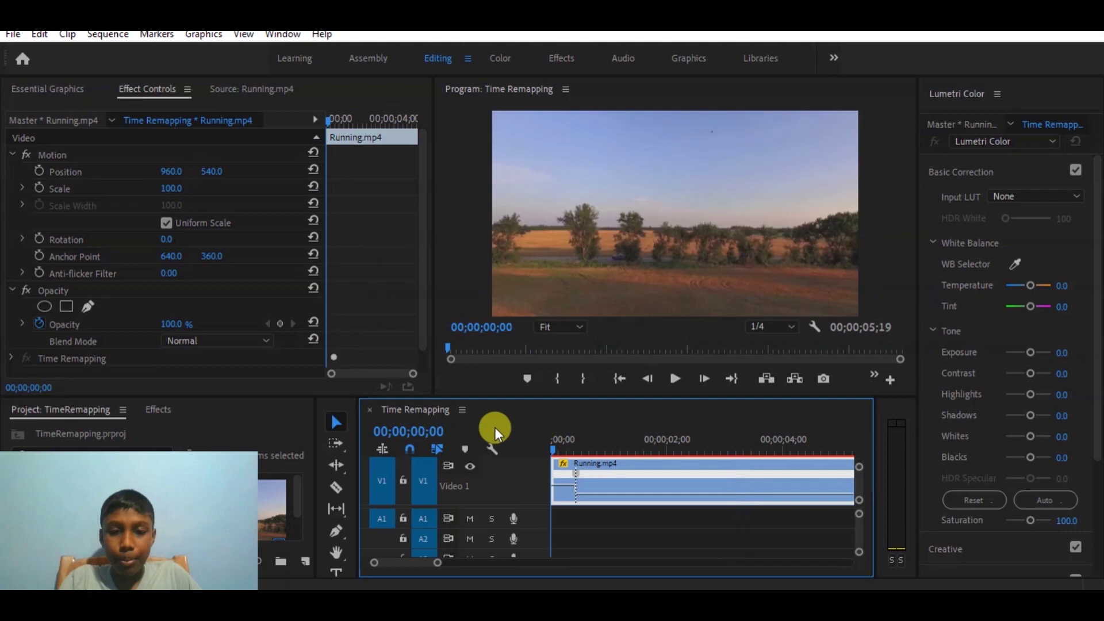
{"action": "left_click", "coordinate": [671, 375]}
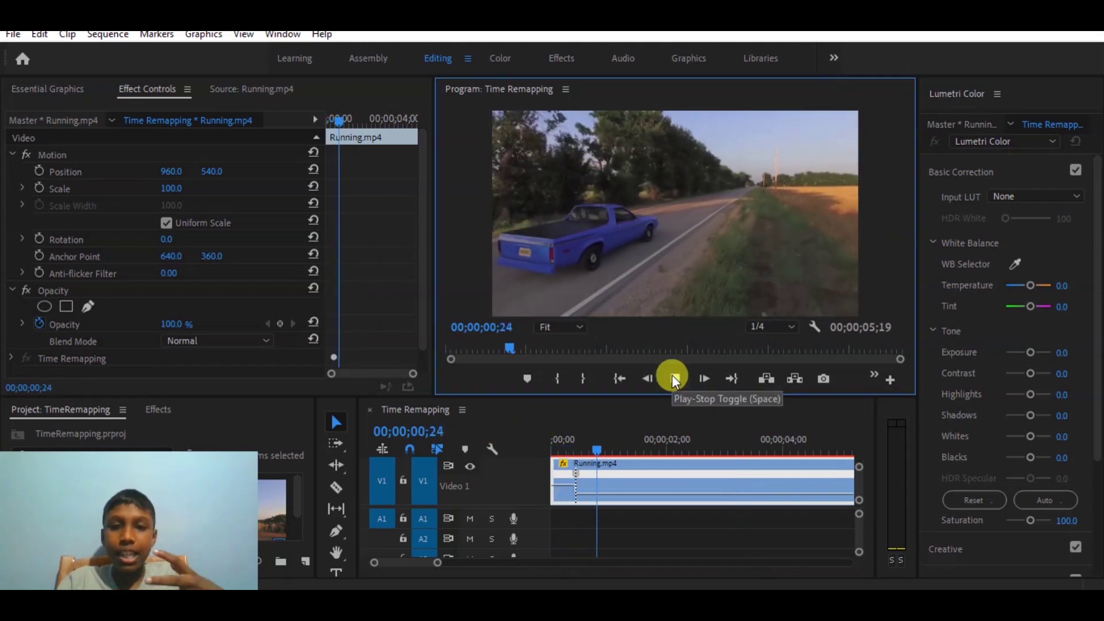
{"action": "left_click_drag", "start_coordinate": [578, 441], "coordinate": [553, 441]}
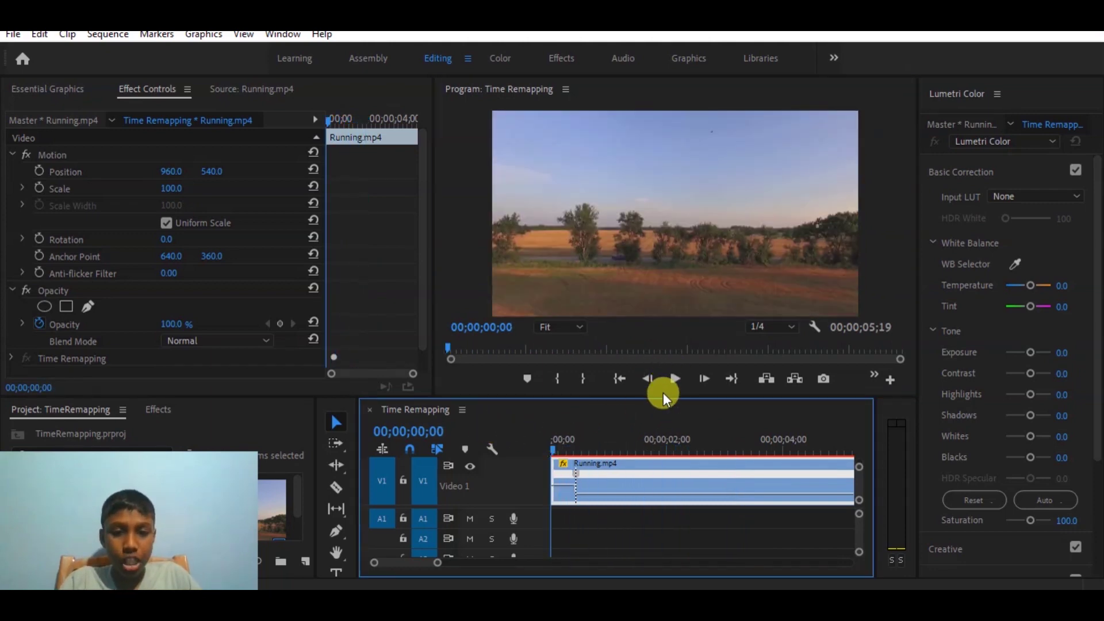
{"action": "left_click", "coordinate": [677, 378]}
{"action": "left_click", "coordinate": [677, 380]}
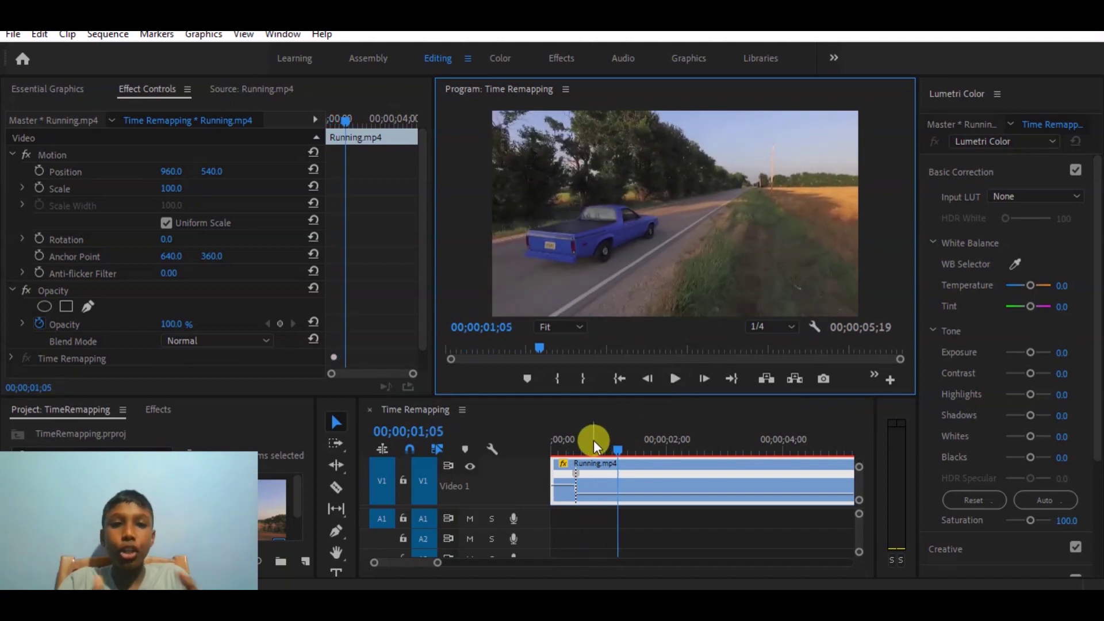
Zoom in on the first two seconds, replay through the keyframe, and park at 00;00;00;13.
{"action": "left_click_drag", "start_coordinate": [438, 563], "coordinate": [415, 562]}
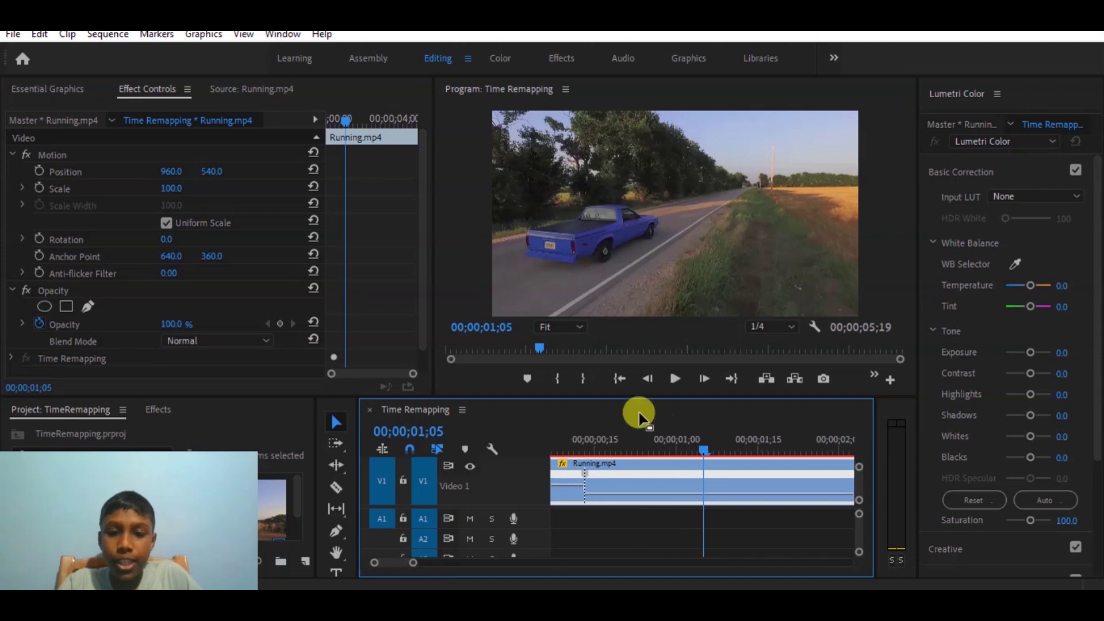
{"action": "left_click_drag", "start_coordinate": [592, 440], "coordinate": [545, 447]}
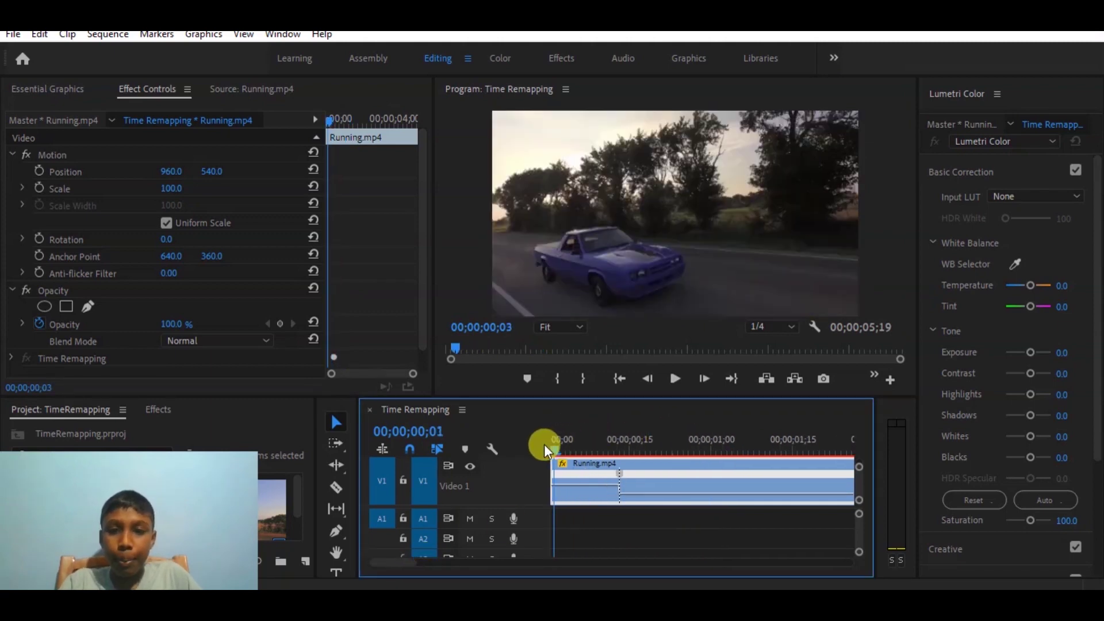
{"action": "left_click", "coordinate": [674, 374]}
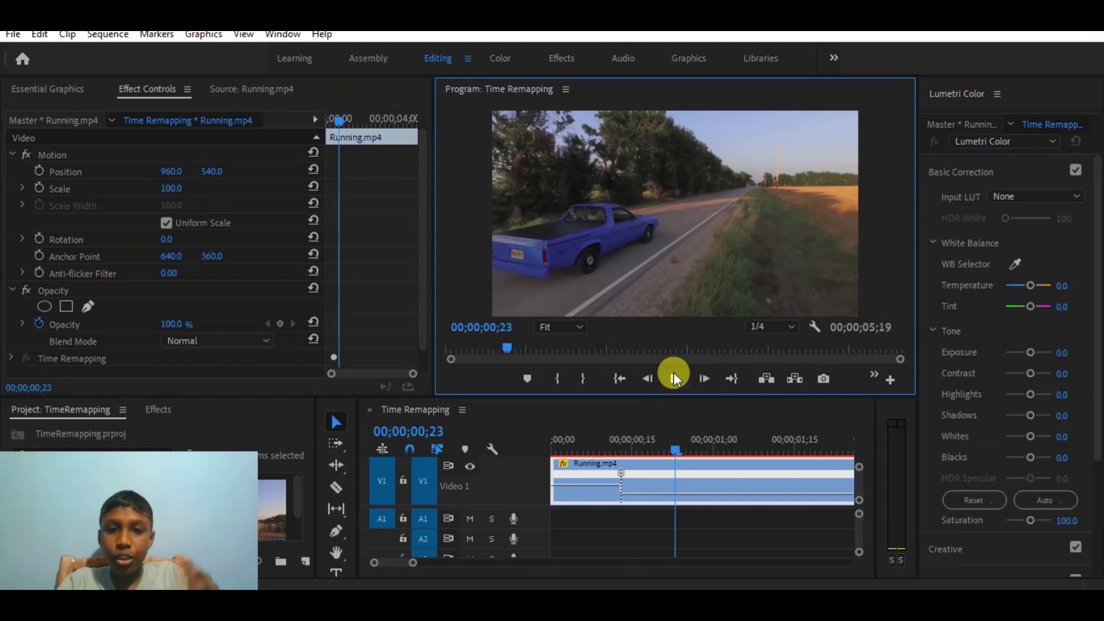
{"action": "left_click", "coordinate": [606, 443]}
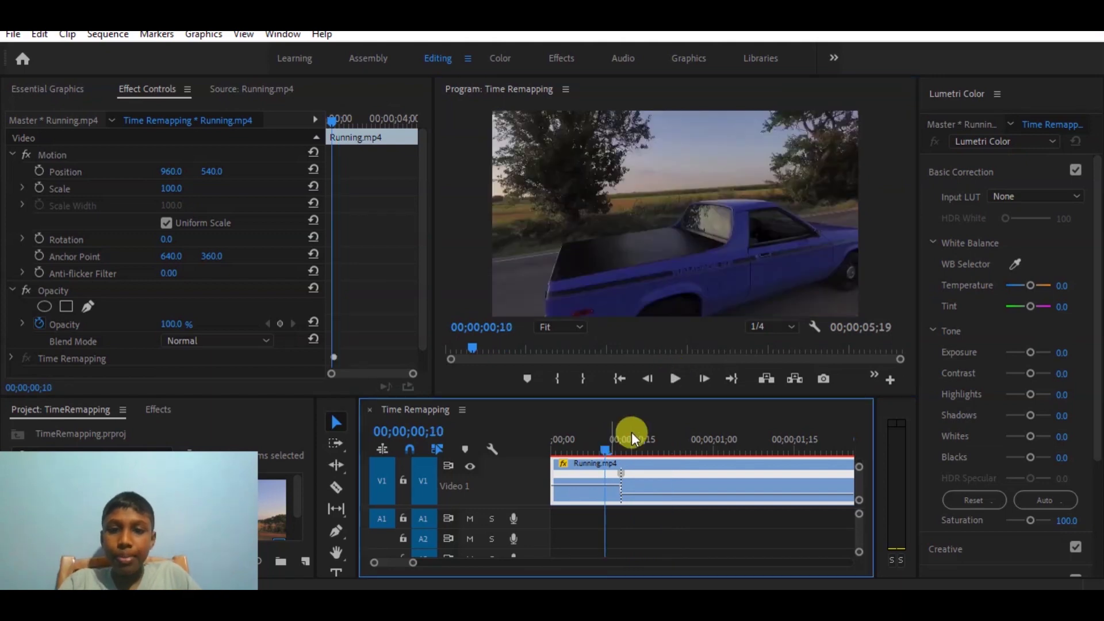
{"action": "left_click", "coordinate": [673, 381]}
{"action": "left_click", "coordinate": [673, 382]}
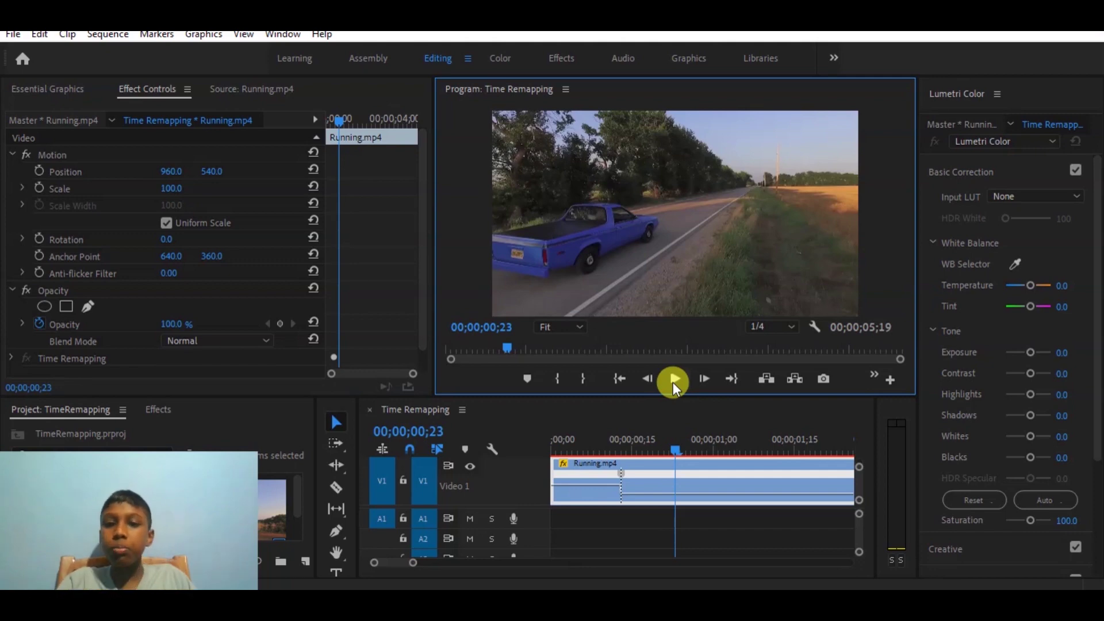
{"action": "left_click_drag", "start_coordinate": [632, 445], "coordinate": [622, 445]}
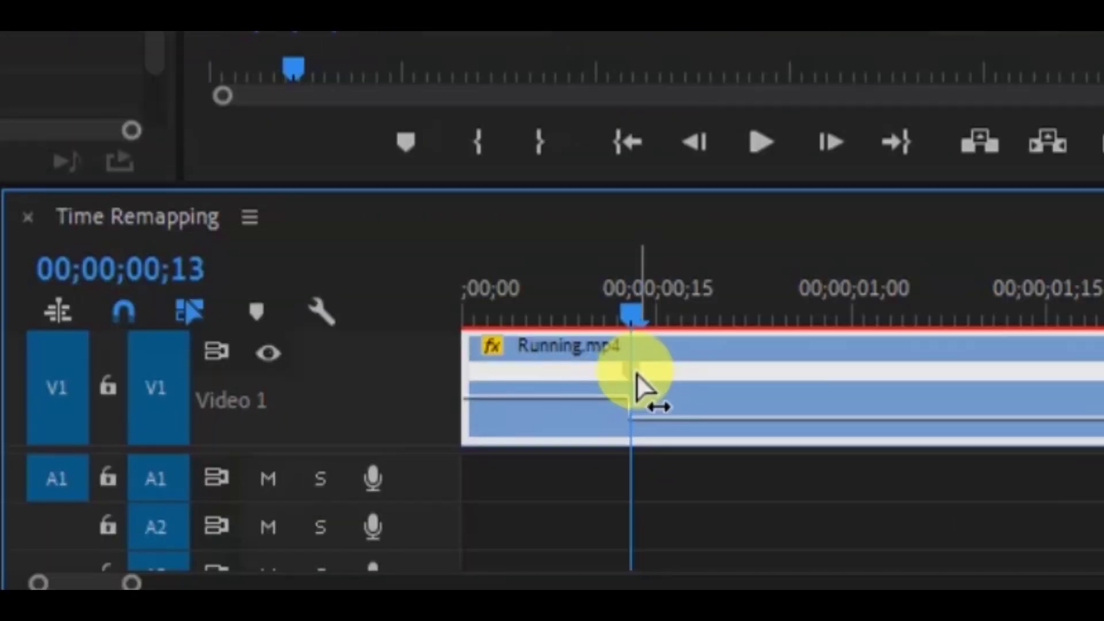
Split the speed keyframe into a linear ramp, undoing the bezier curve, making the clip 00;00;05;04.
{"action": "mouse_move", "coordinate": [636, 374]}
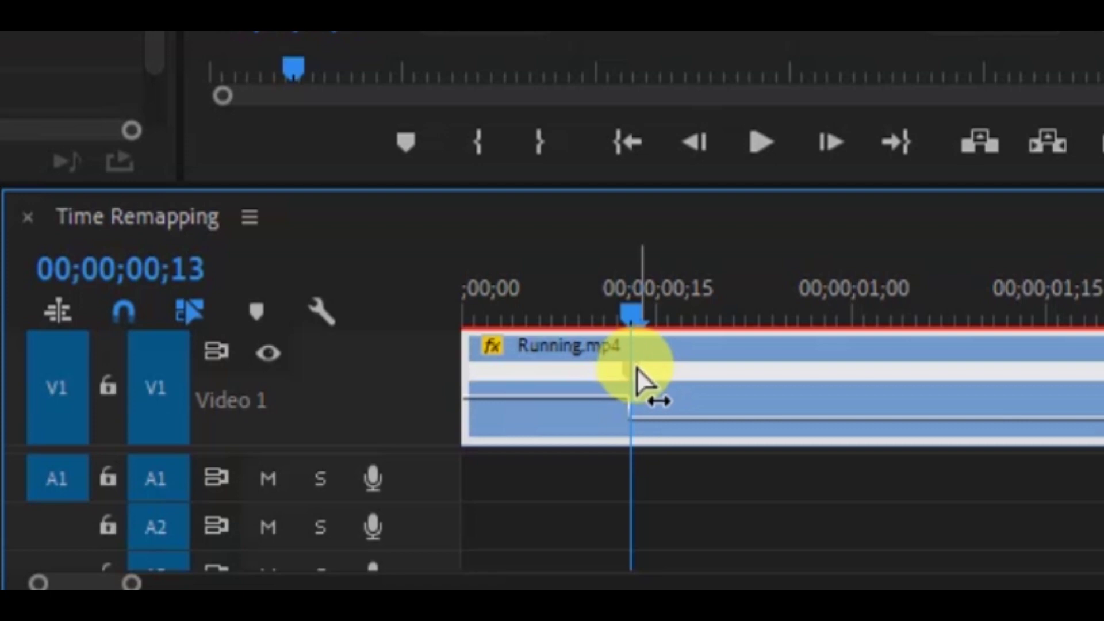
{"action": "left_click_drag", "start_coordinate": [636, 366], "coordinate": [693, 363]}
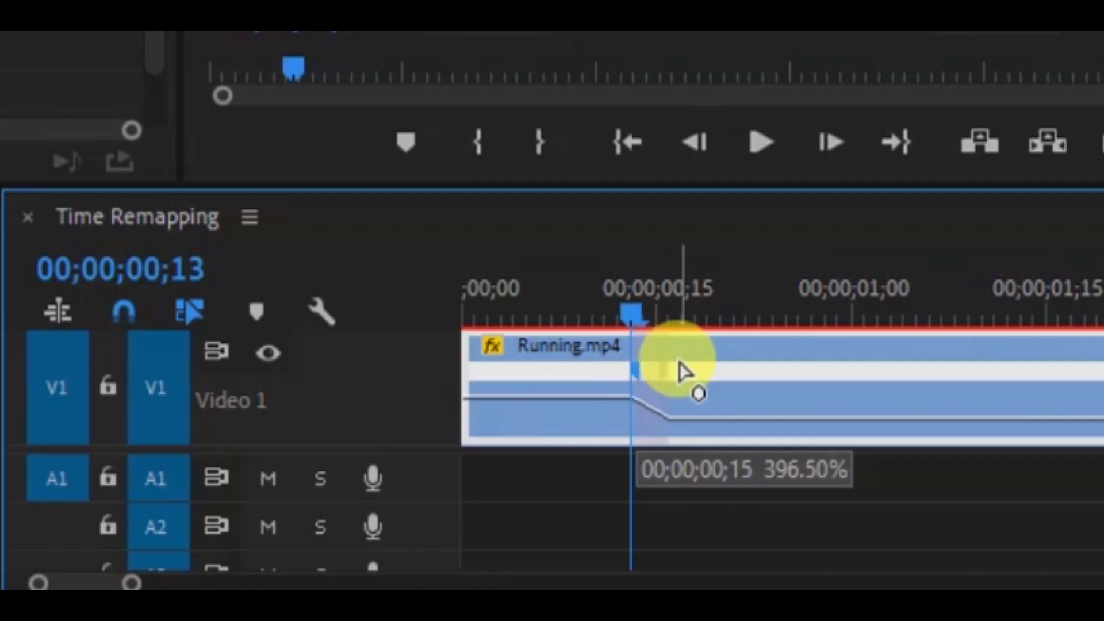
{"action": "left_click", "coordinate": [642, 400]}
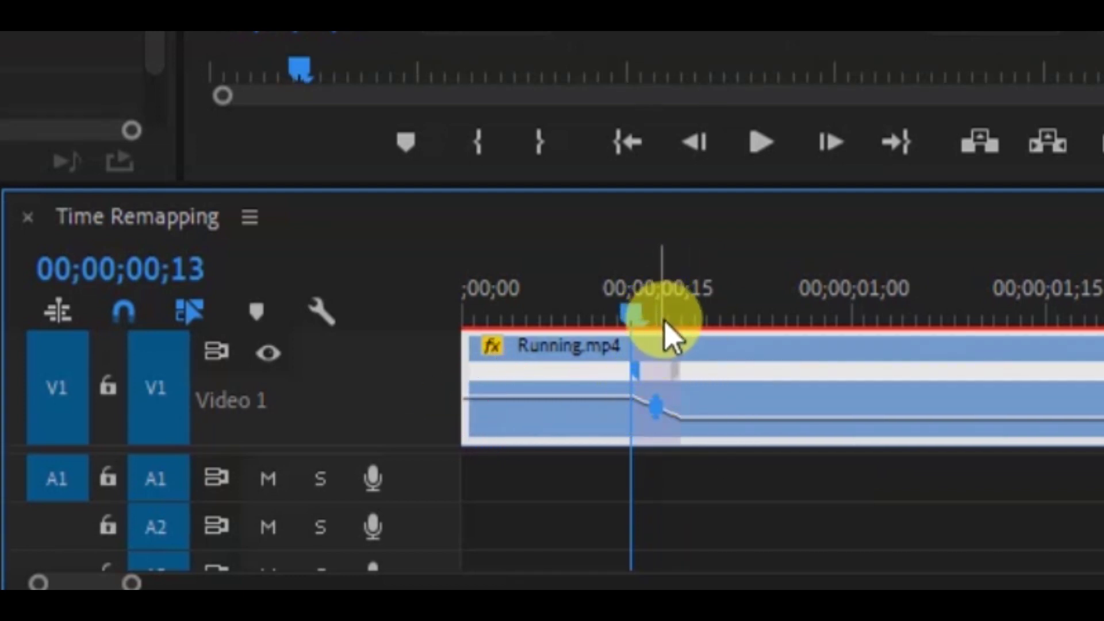
{"action": "key", "text": "ctrl+z"}
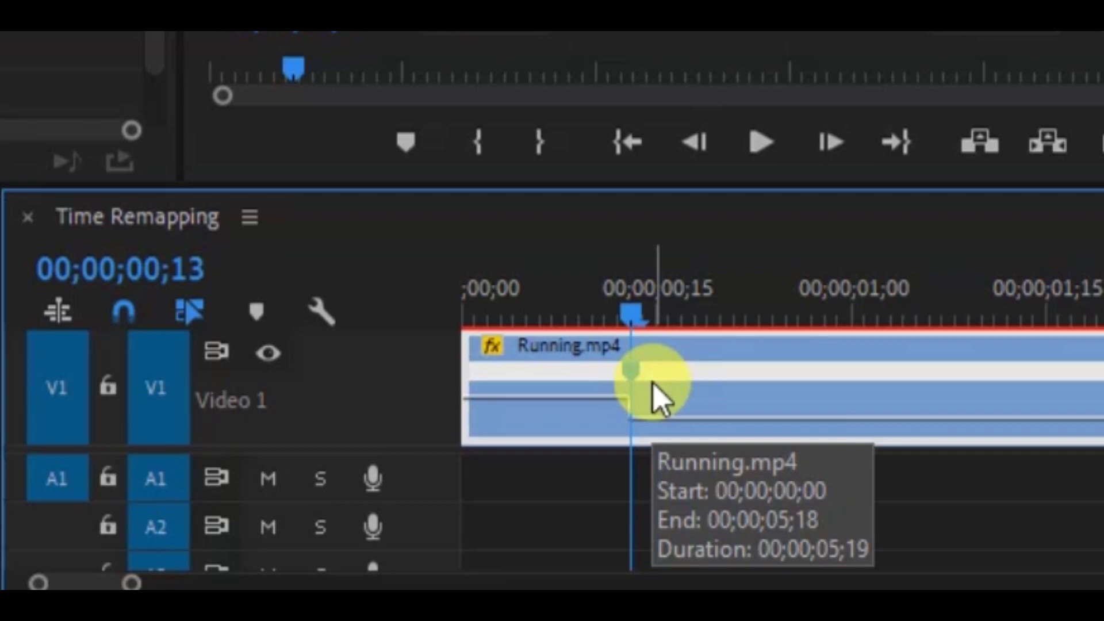
{"action": "left_click_drag", "start_coordinate": [637, 364], "coordinate": [703, 357]}
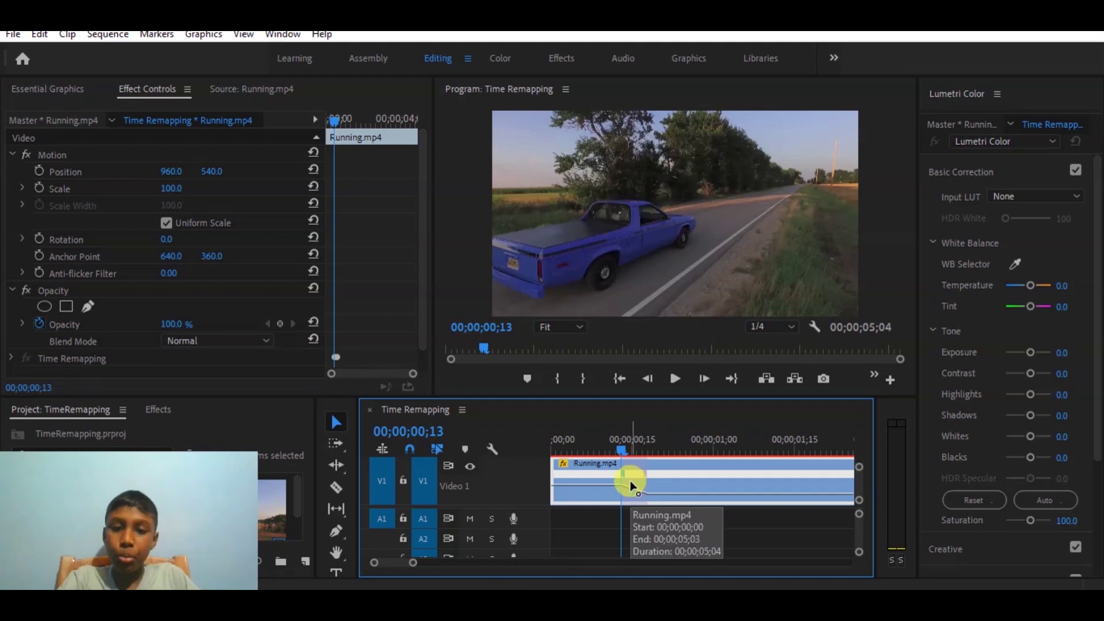
{"action": "left_click", "coordinate": [630, 481]}
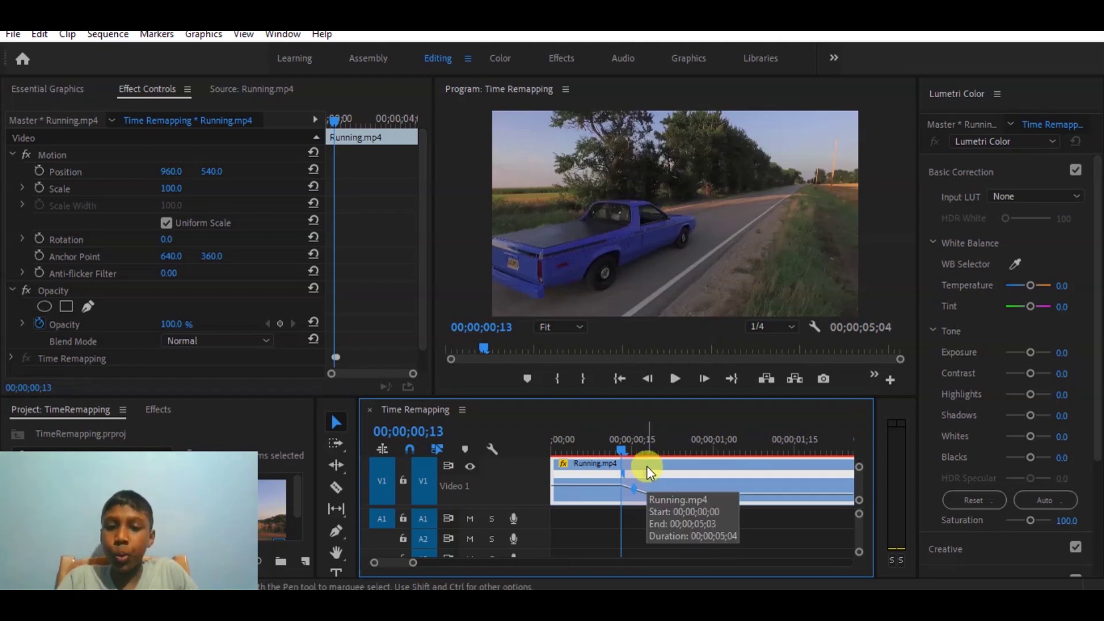
{"action": "left_click", "coordinate": [578, 439]}
{"action": "left_click_drag", "start_coordinate": [579, 440], "coordinate": [519, 432]}
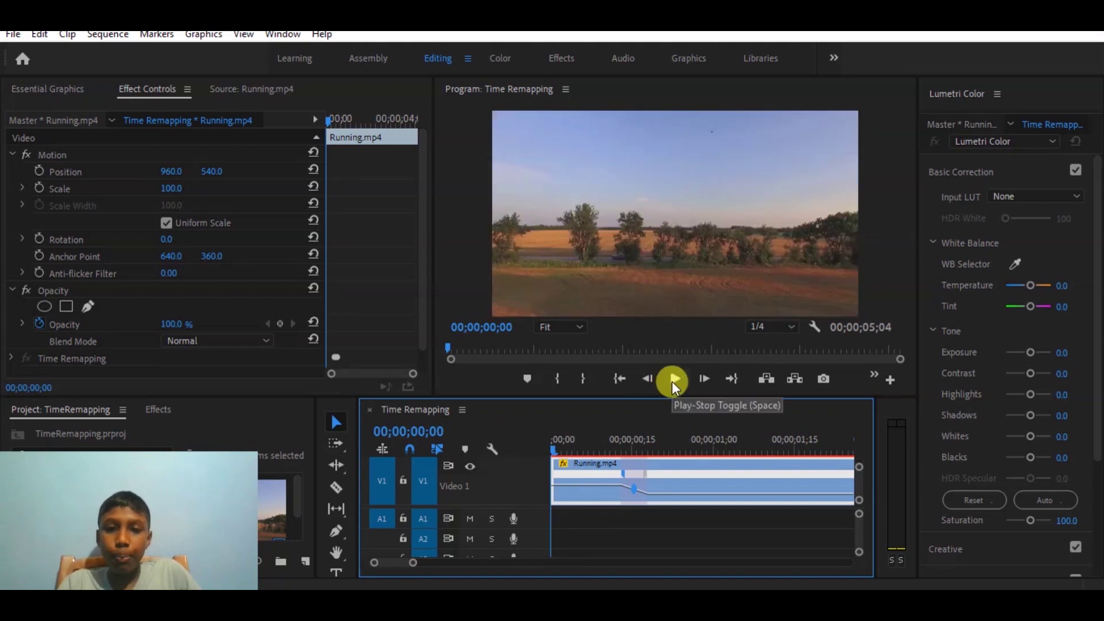
{"action": "left_click", "coordinate": [672, 381]}
{"action": "left_click_drag", "start_coordinate": [611, 443], "coordinate": [547, 440]}
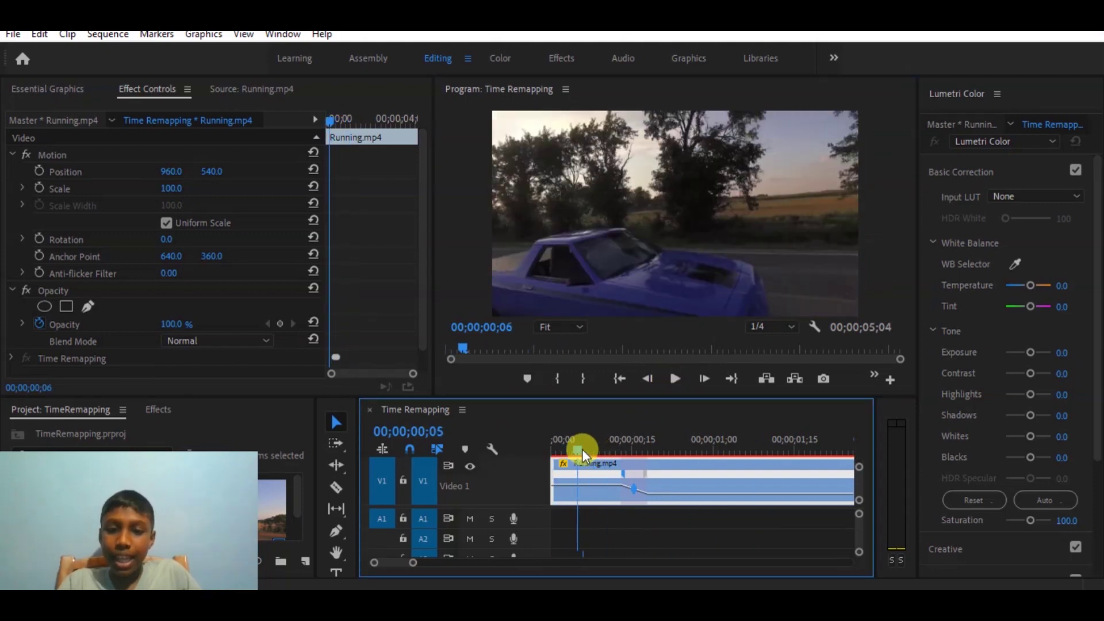
{"action": "left_click", "coordinate": [671, 380]}
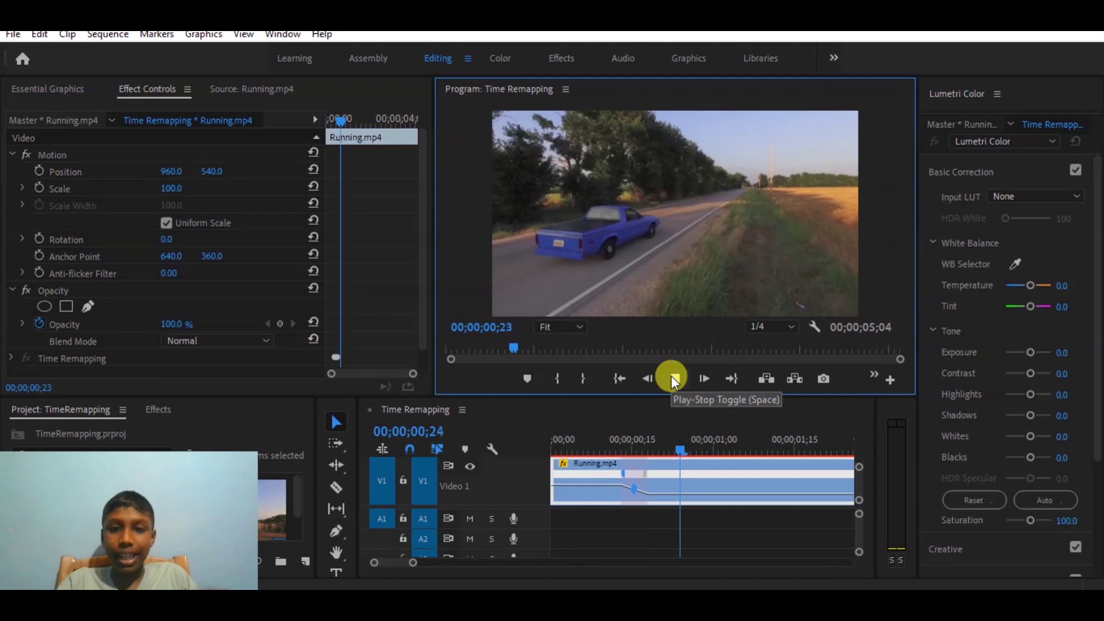
{"action": "left_click", "coordinate": [611, 443]}
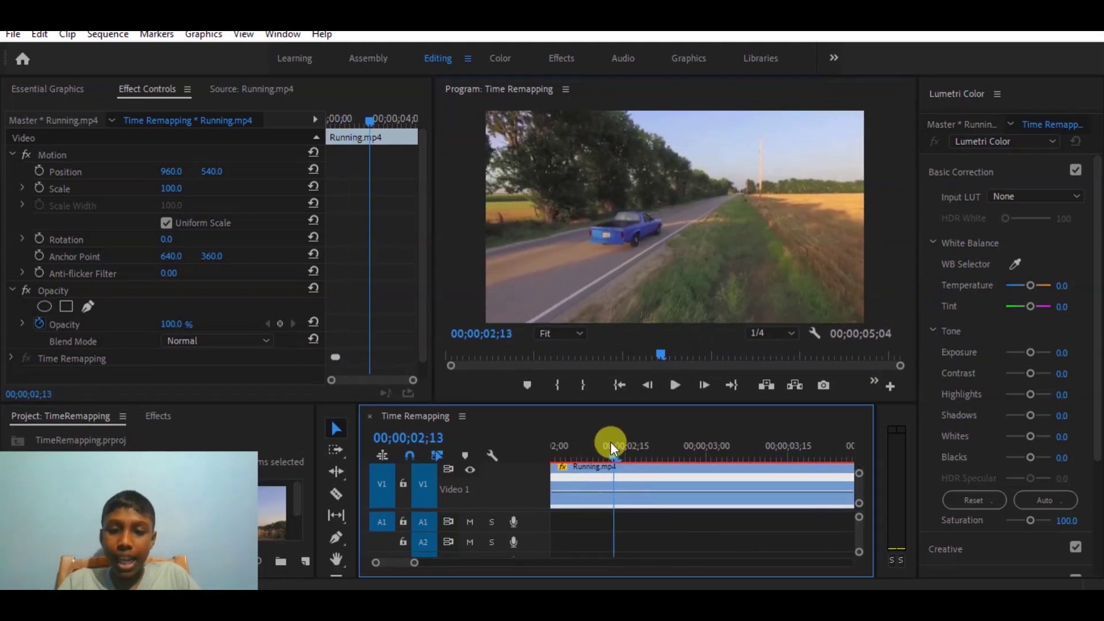
{"action": "key", "text": "Home"}
{"action": "key", "text": "space"}
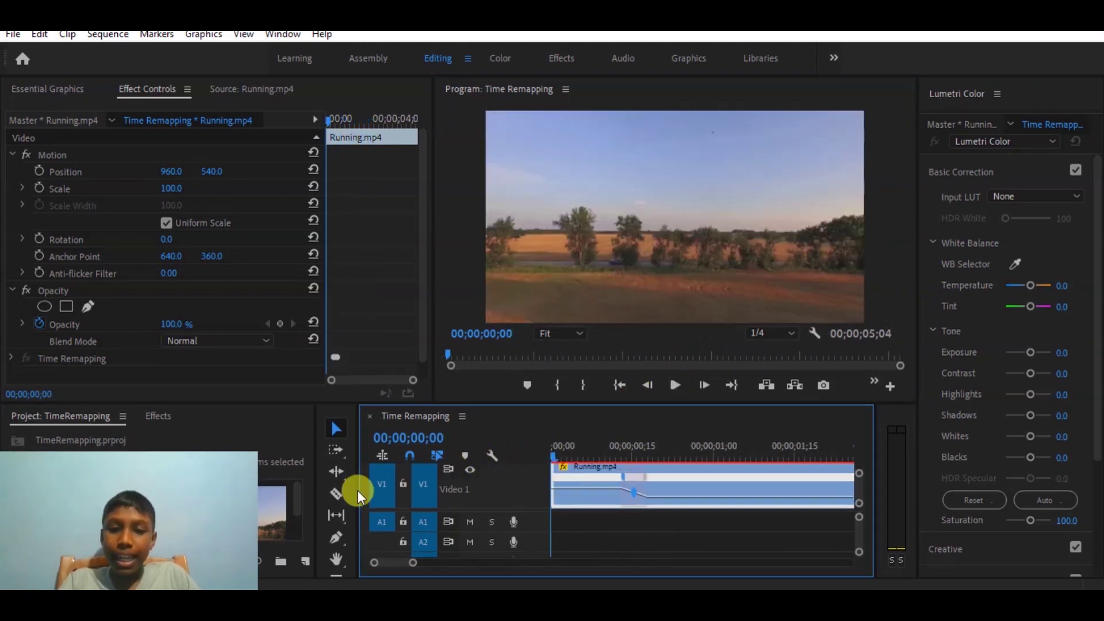
{"action": "key", "text": "space"}
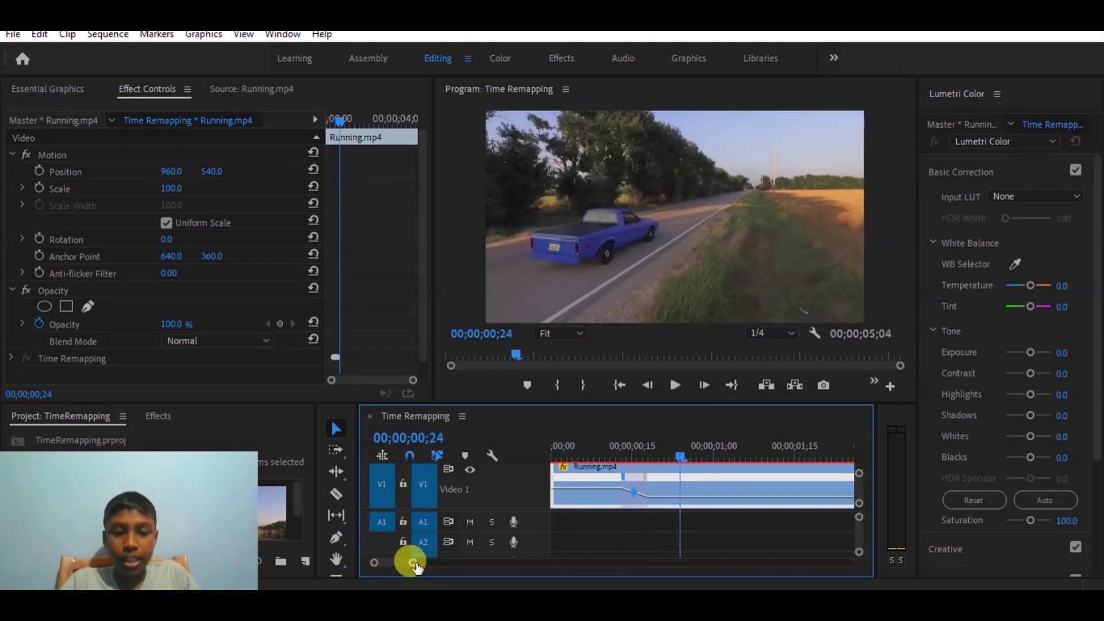
Lower the speed after the ramp to 56%, stretching the sequence to 00;00;09;20, then replay it.
{"action": "left_click_drag", "start_coordinate": [413, 562], "coordinate": [459, 562]}
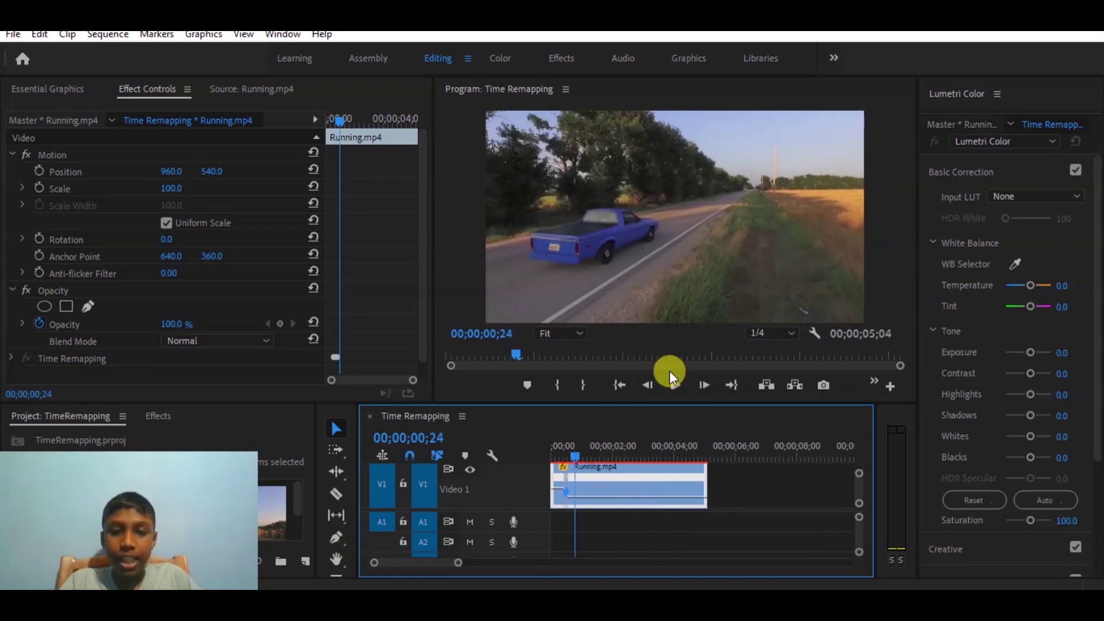
{"action": "left_click_drag", "start_coordinate": [458, 563], "coordinate": [411, 562]}
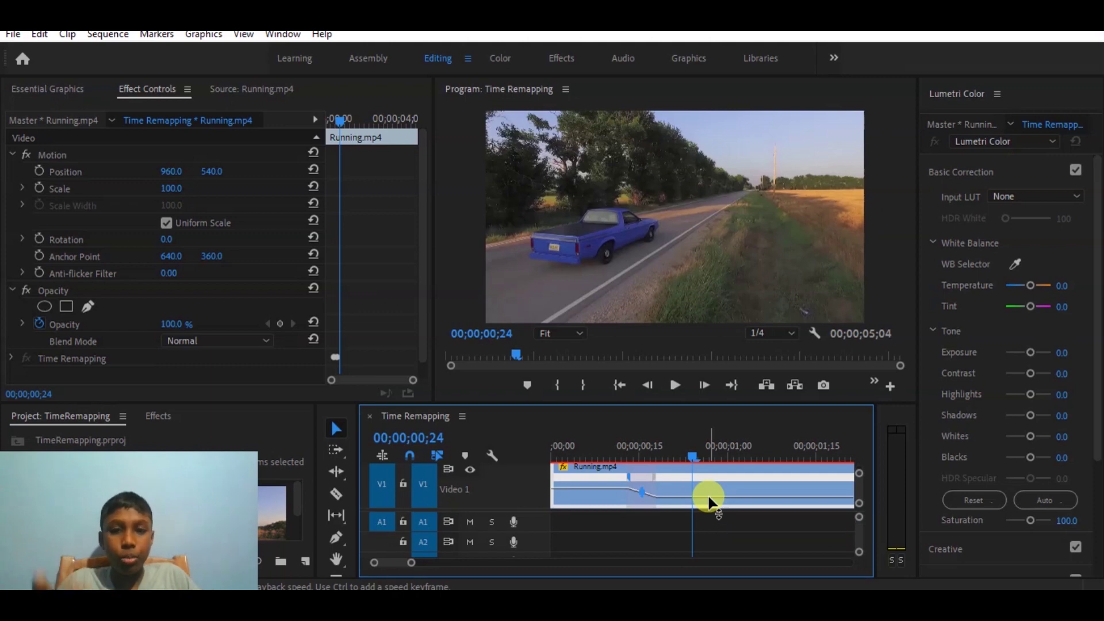
{"action": "left_click_drag", "start_coordinate": [708, 501], "coordinate": [708, 504]}
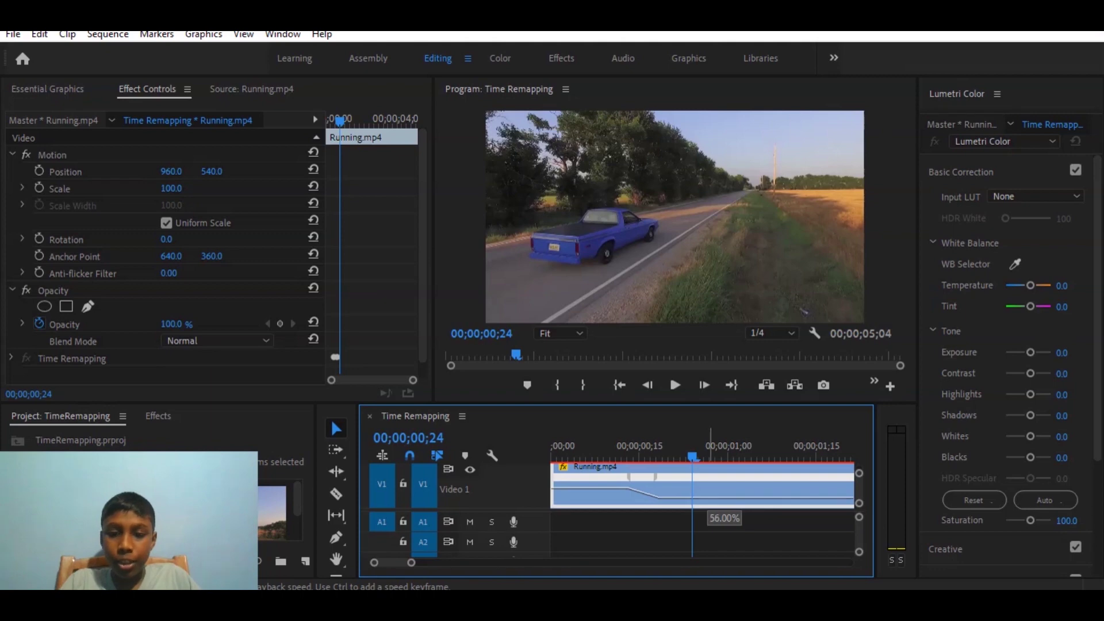
{"action": "left_click_drag", "start_coordinate": [708, 498], "coordinate": [708, 497]}
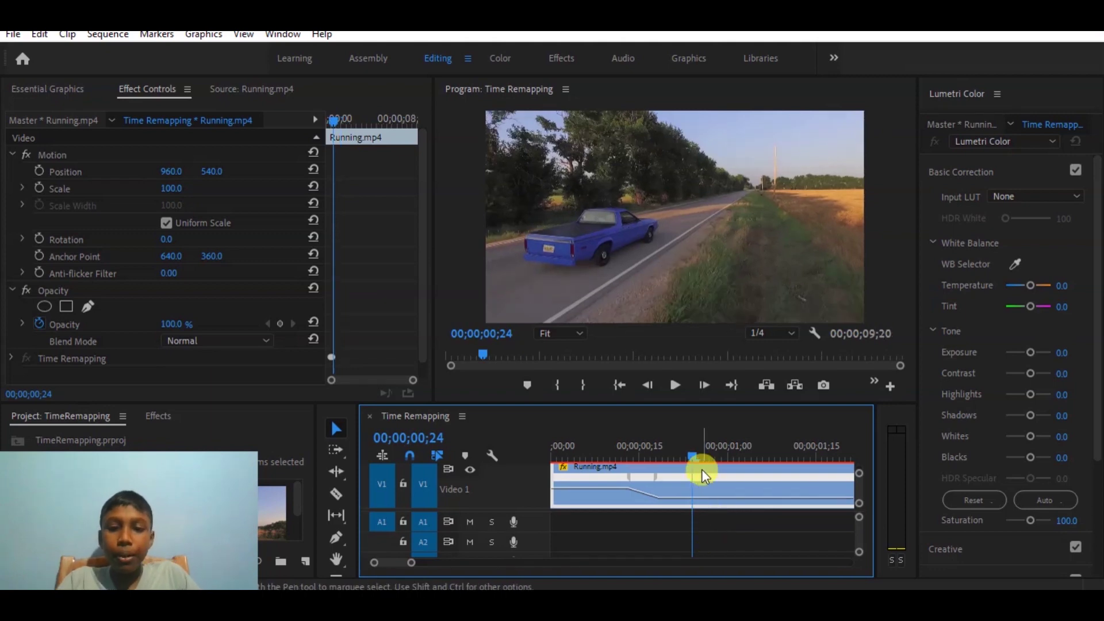
{"action": "left_click_drag", "start_coordinate": [688, 450], "coordinate": [540, 449]}
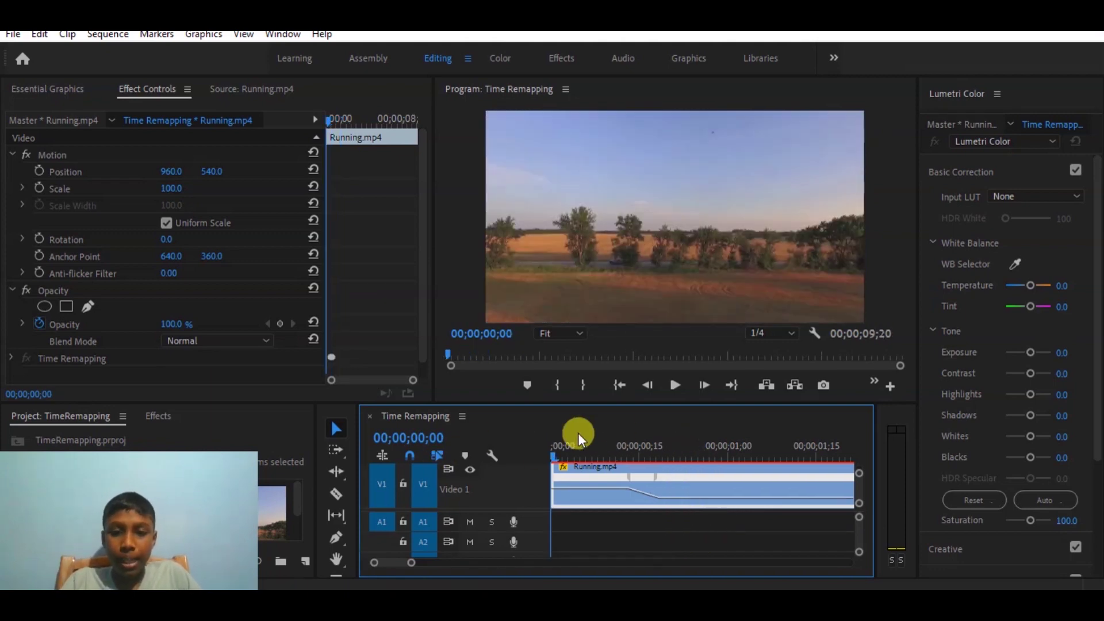
{"action": "left_click", "coordinate": [670, 387]}
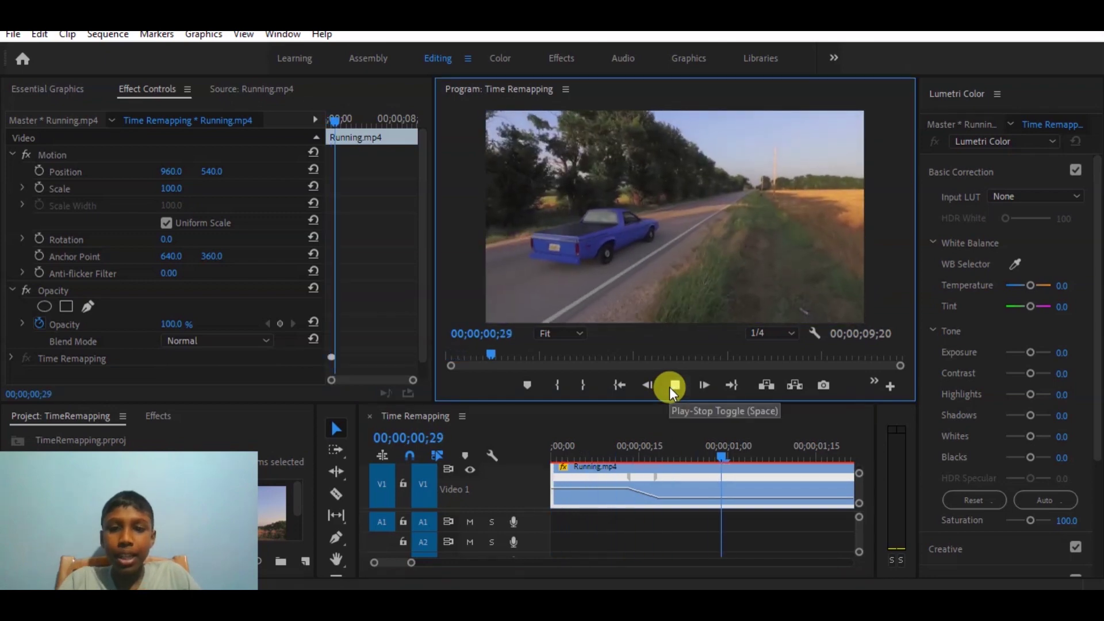
{"action": "left_click", "coordinate": [670, 388]}
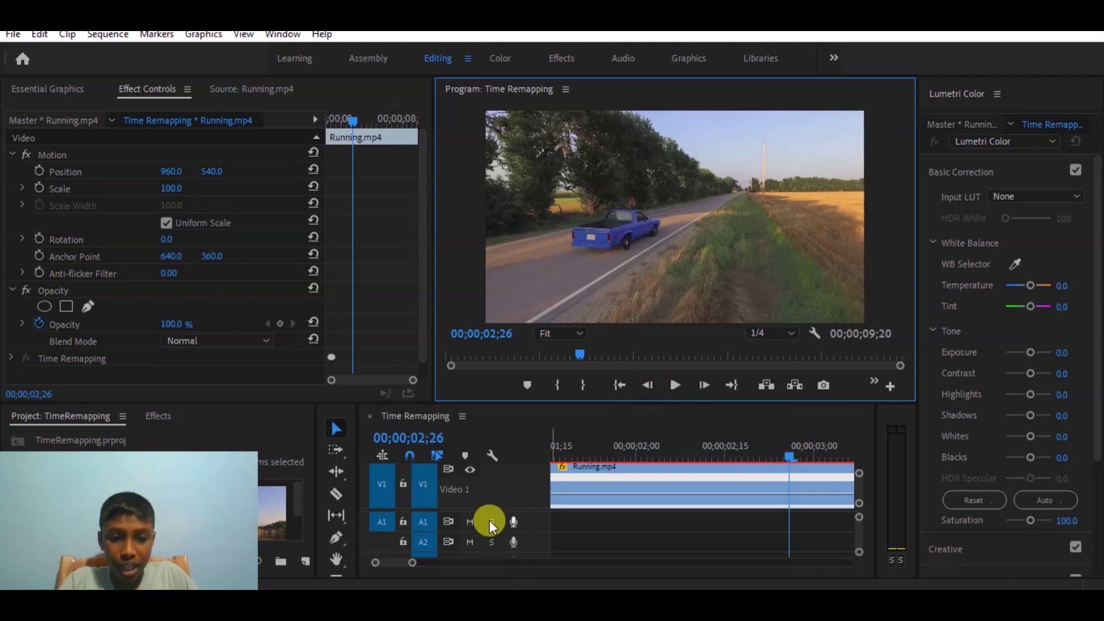
Add a second speed keyframe at 00;00;02;26 on Running.mp4 with the Pen tool.
{"action": "left_click_drag", "start_coordinate": [413, 562], "coordinate": [585, 570]}
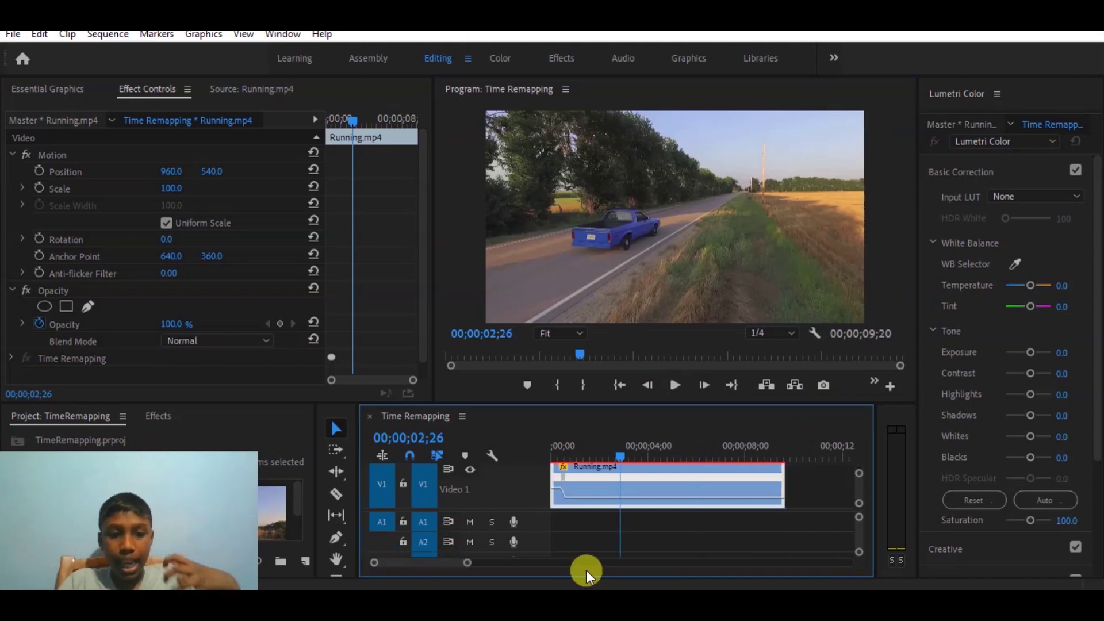
{"action": "left_click", "coordinate": [339, 537]}
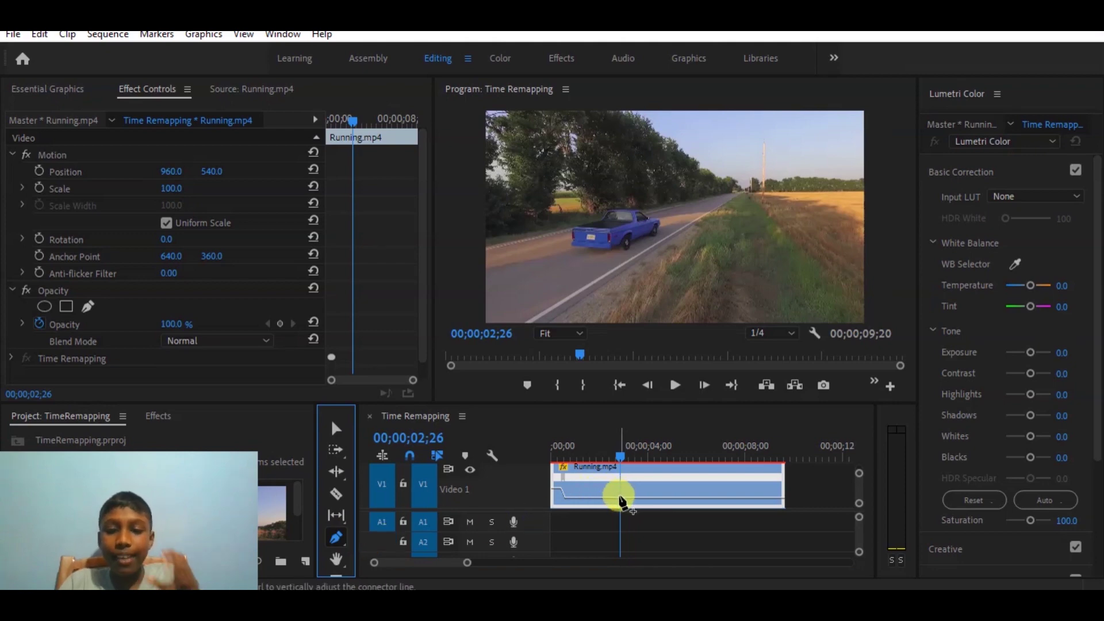
{"action": "left_click", "coordinate": [620, 496]}
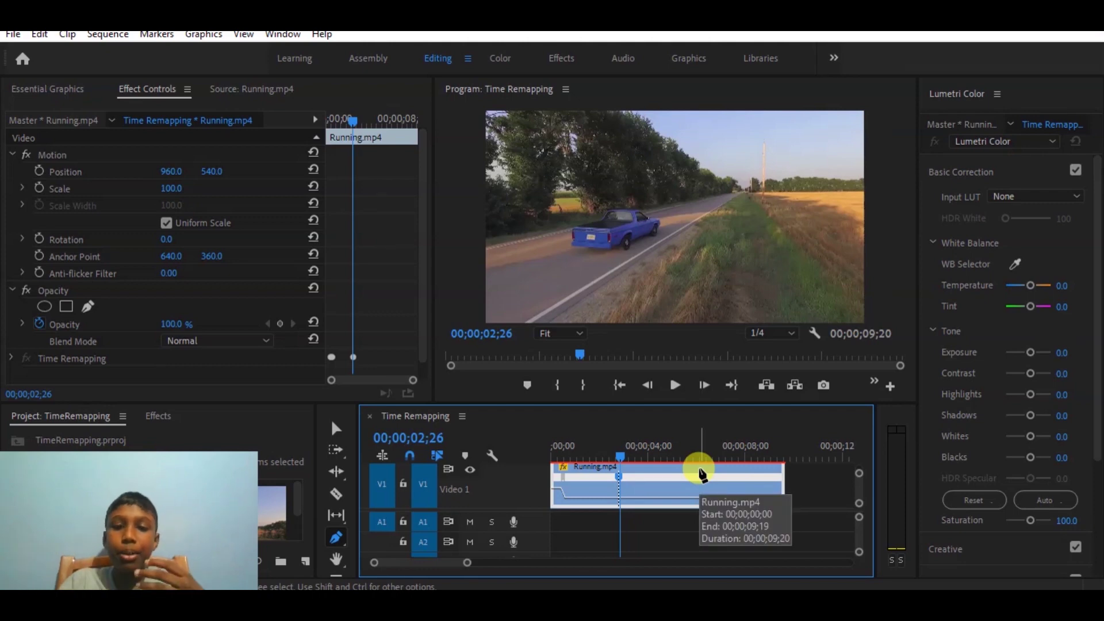
Raise the speed after the new keyframe to about 324%, then play the retimed clip from the start.
{"action": "left_click", "coordinate": [336, 425]}
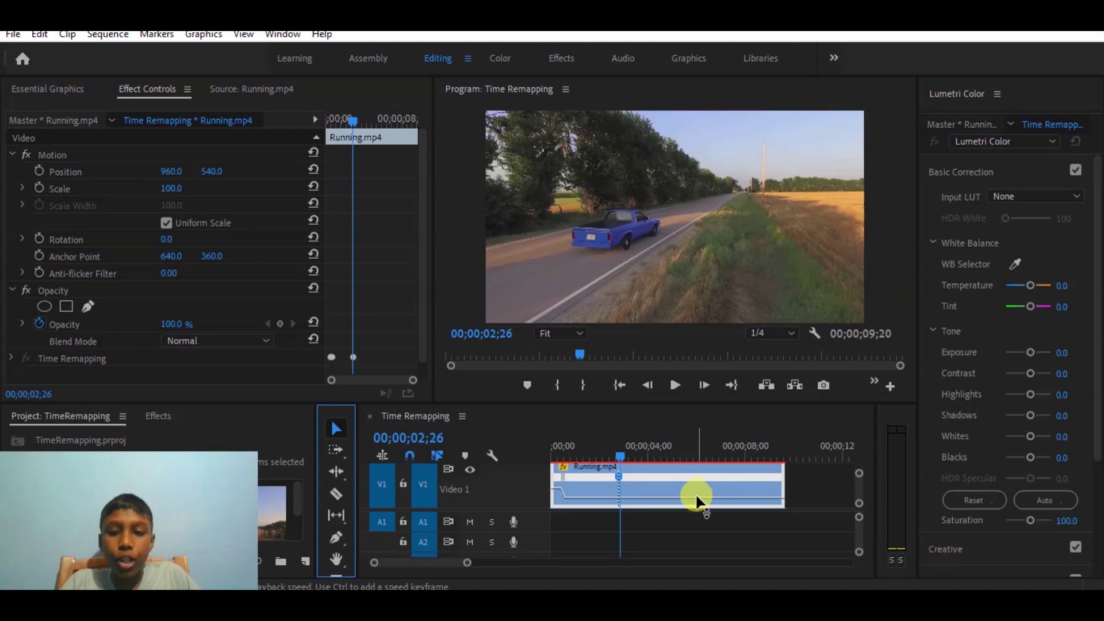
{"action": "mouse_move", "coordinate": [698, 503]}
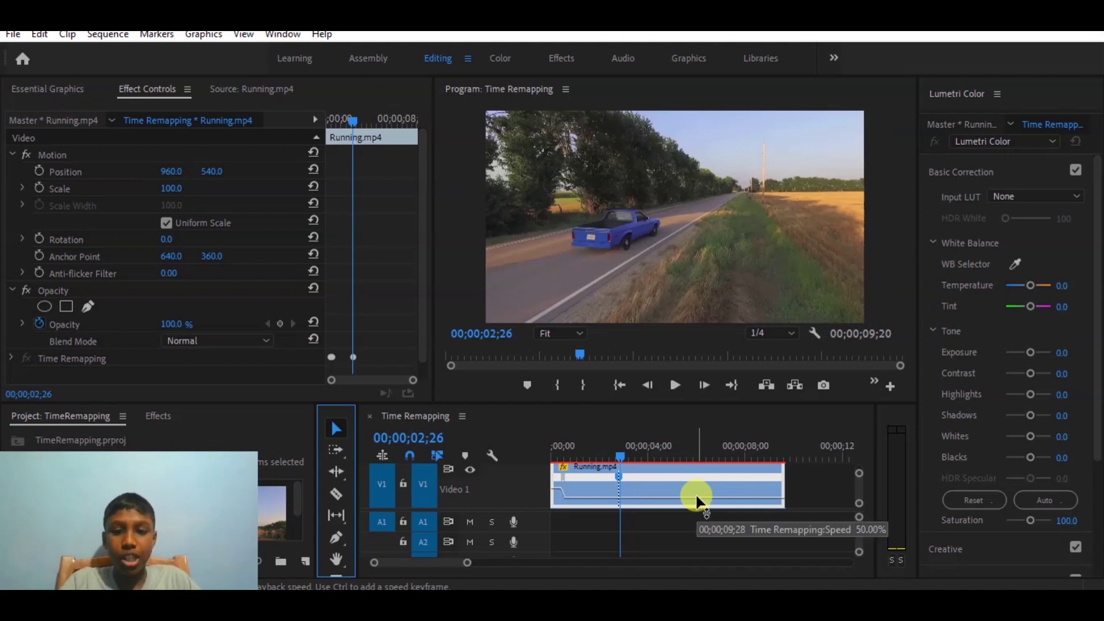
{"action": "left_click_drag", "start_coordinate": [698, 500], "coordinate": [698, 483]}
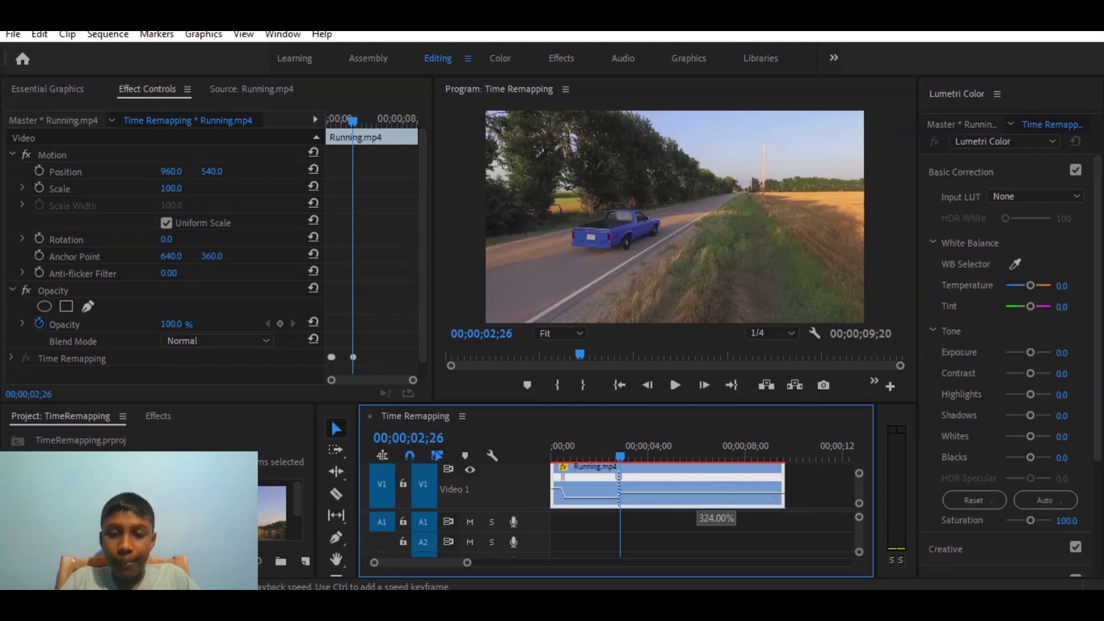
{"action": "left_click_drag", "start_coordinate": [697, 483], "coordinate": [697, 480]}
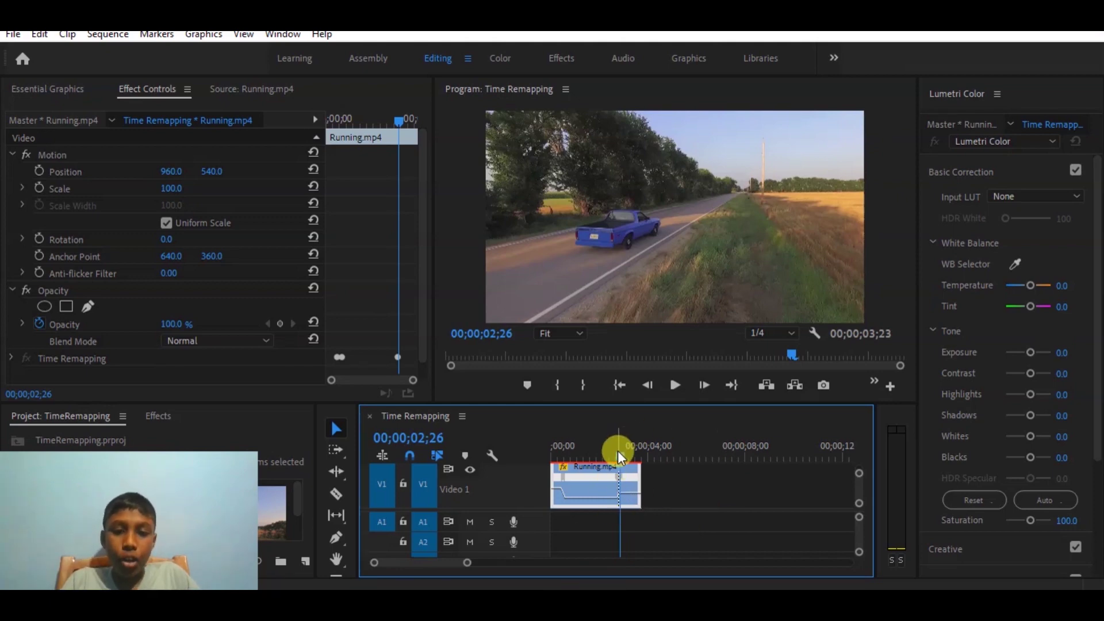
{"action": "left_click_drag", "start_coordinate": [617, 450], "coordinate": [509, 457]}
{"action": "left_click", "coordinate": [675, 382]}
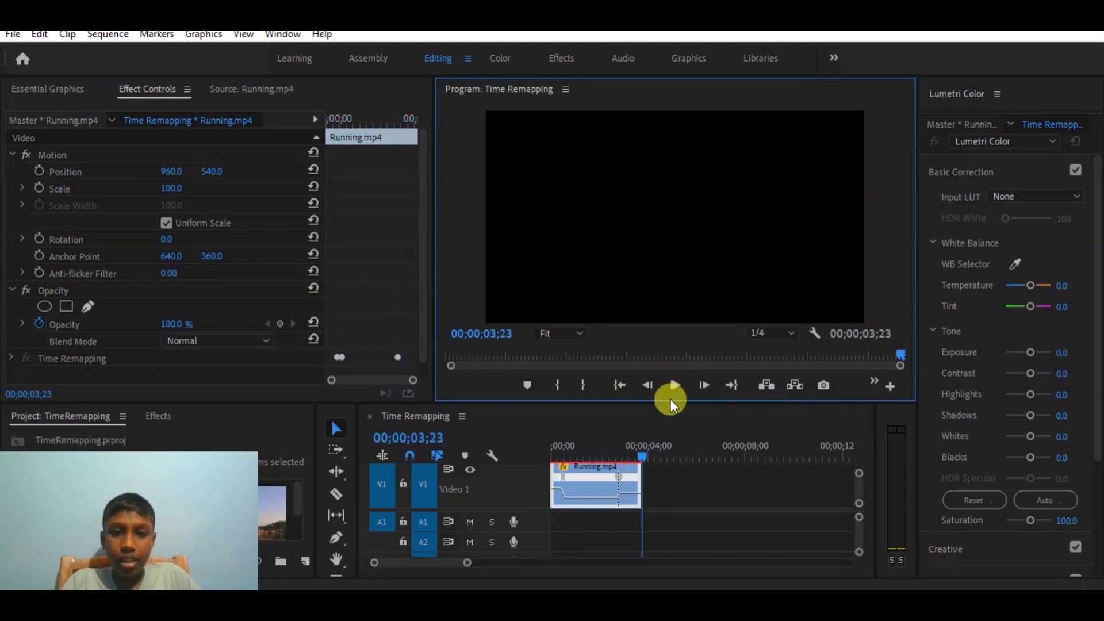
{"action": "left_click_drag", "start_coordinate": [636, 458], "coordinate": [512, 463]}
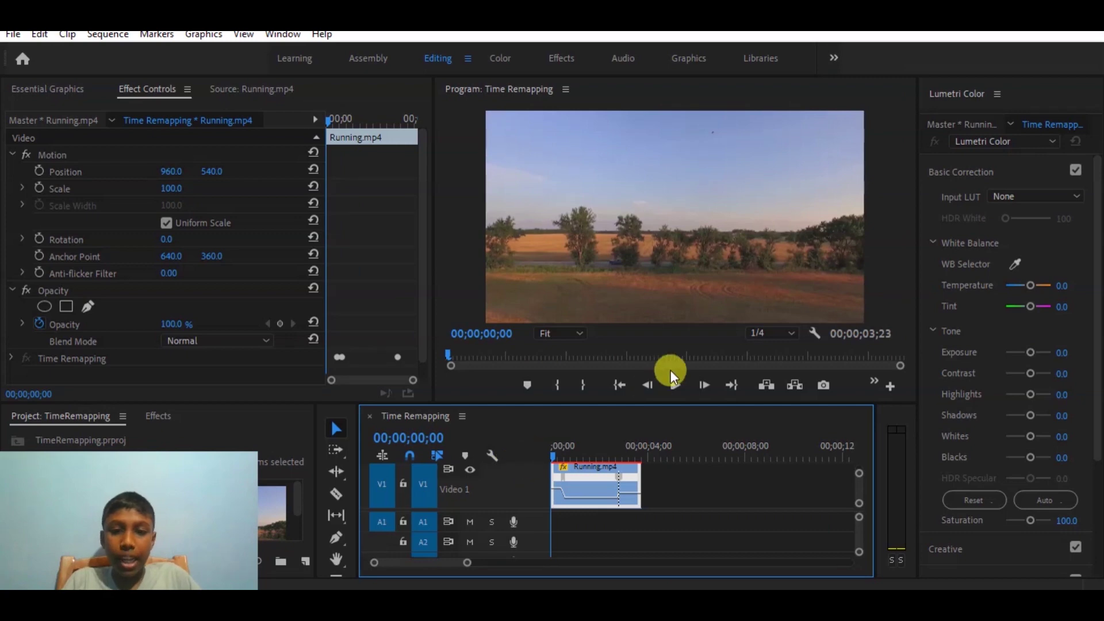
{"action": "left_click", "coordinate": [675, 384]}
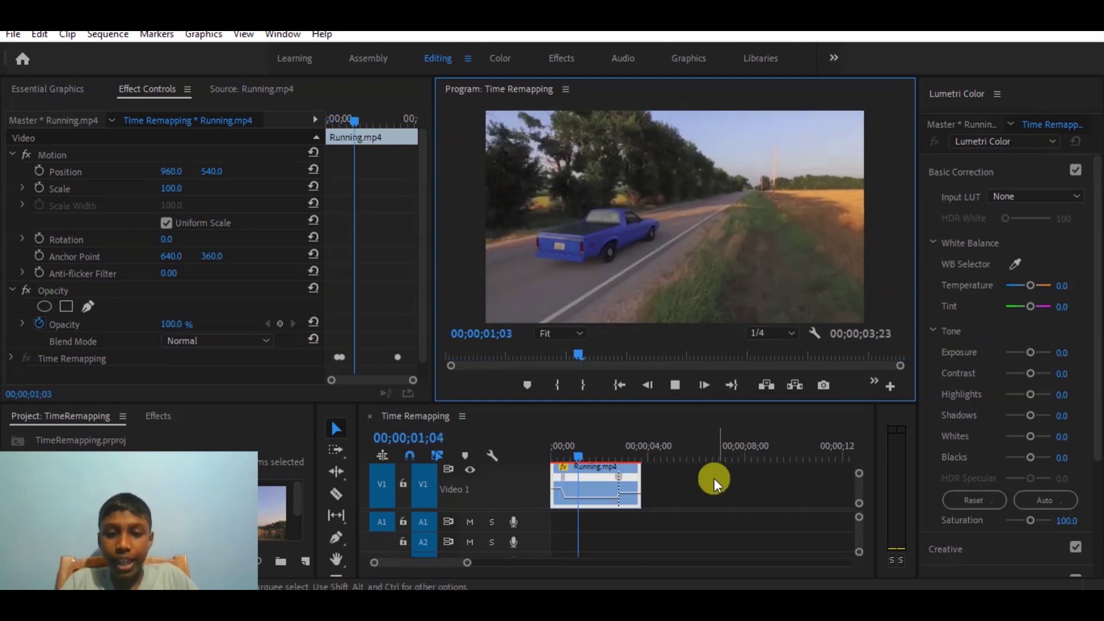
{"action": "left_click", "coordinate": [613, 446]}
{"action": "left_click_drag", "start_coordinate": [615, 442], "coordinate": [628, 444]}
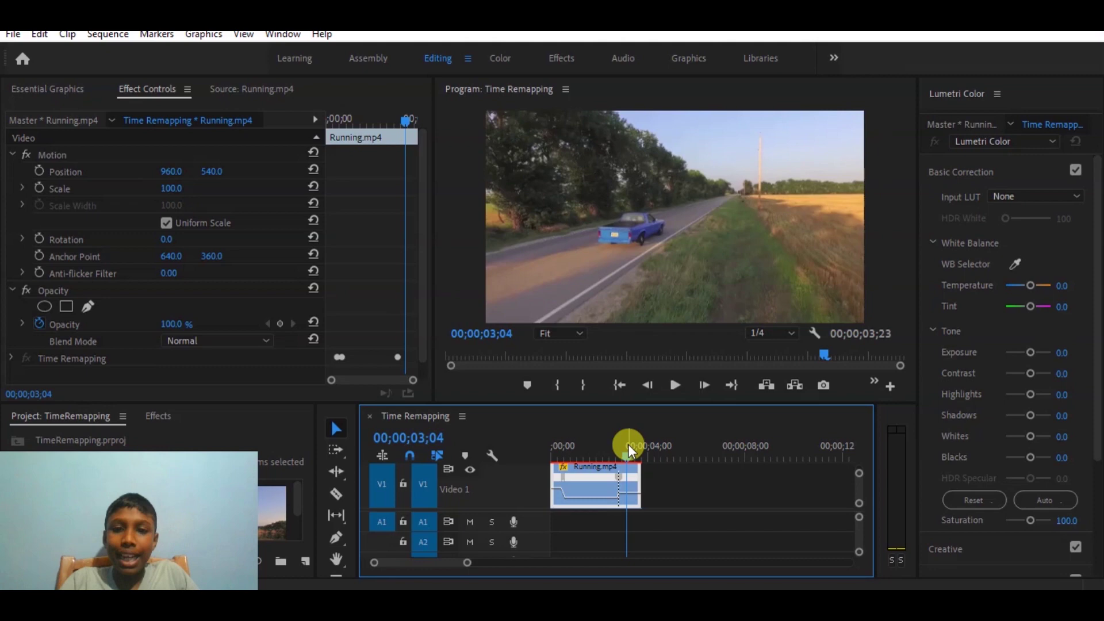
Drag half of the second speed keyframe left into a sloped ramp, leaving the sequence 00;00;03;22 long.
{"action": "left_click_drag", "start_coordinate": [627, 450], "coordinate": [611, 454]}
{"action": "left_click_drag", "start_coordinate": [467, 562], "coordinate": [424, 561]}
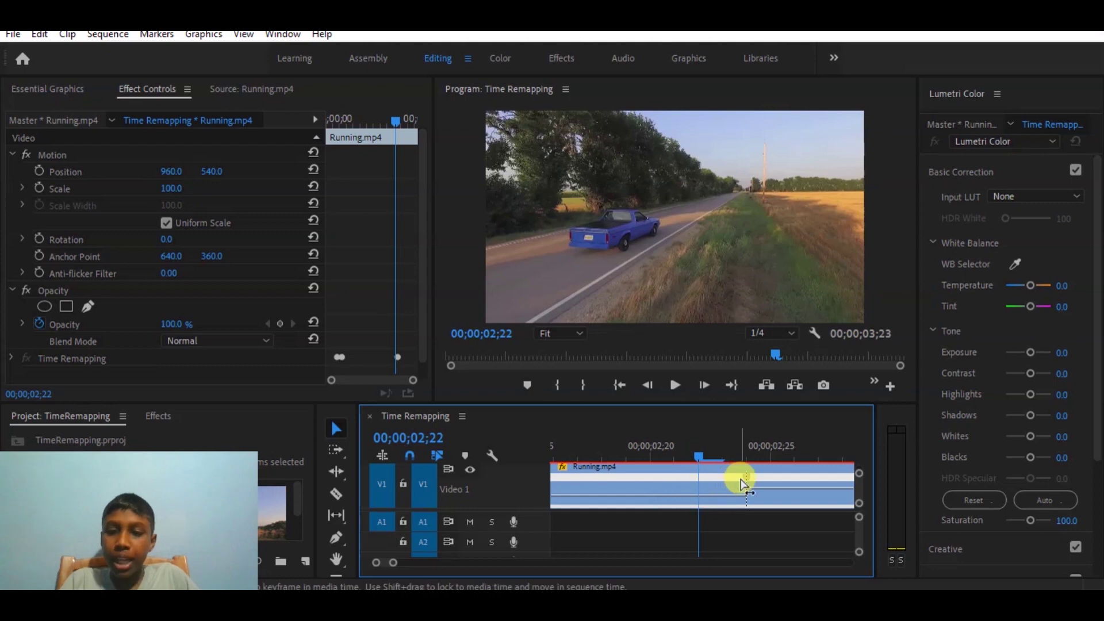
{"action": "mouse_move", "coordinate": [747, 483]}
{"action": "mouse_move", "coordinate": [746, 483]}
{"action": "left_mouse_down"}
{"action": "mouse_move", "coordinate": [706, 482]}
{"action": "mouse_move", "coordinate": [743, 488]}
{"action": "left_mouse_up"}
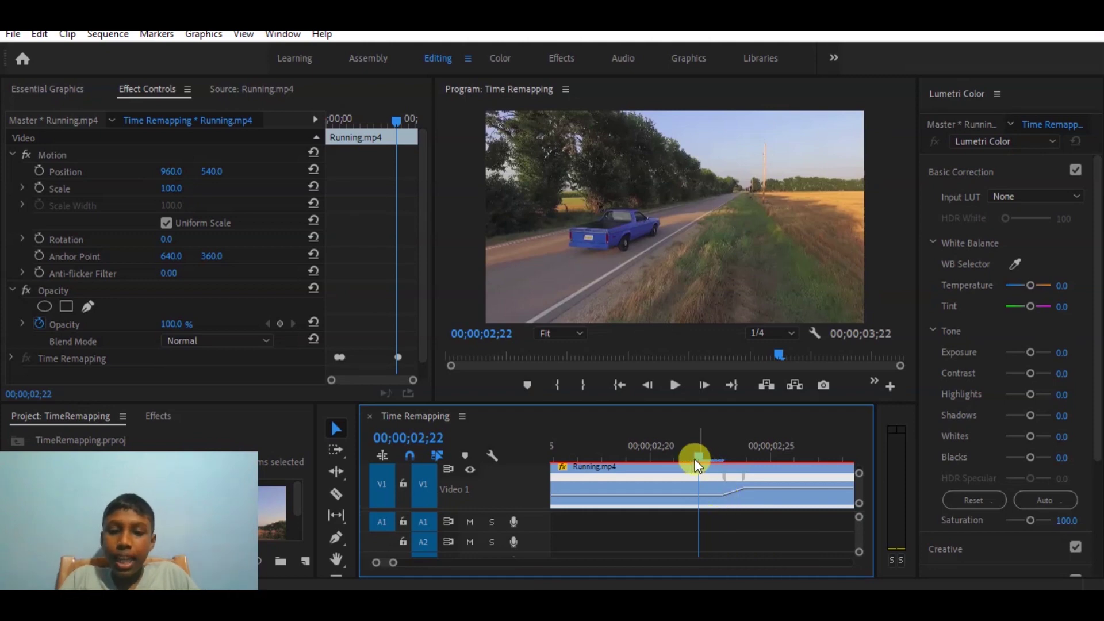
{"action": "left_click_drag", "start_coordinate": [394, 566], "coordinate": [600, 562]}
{"action": "key", "text": "Home"}
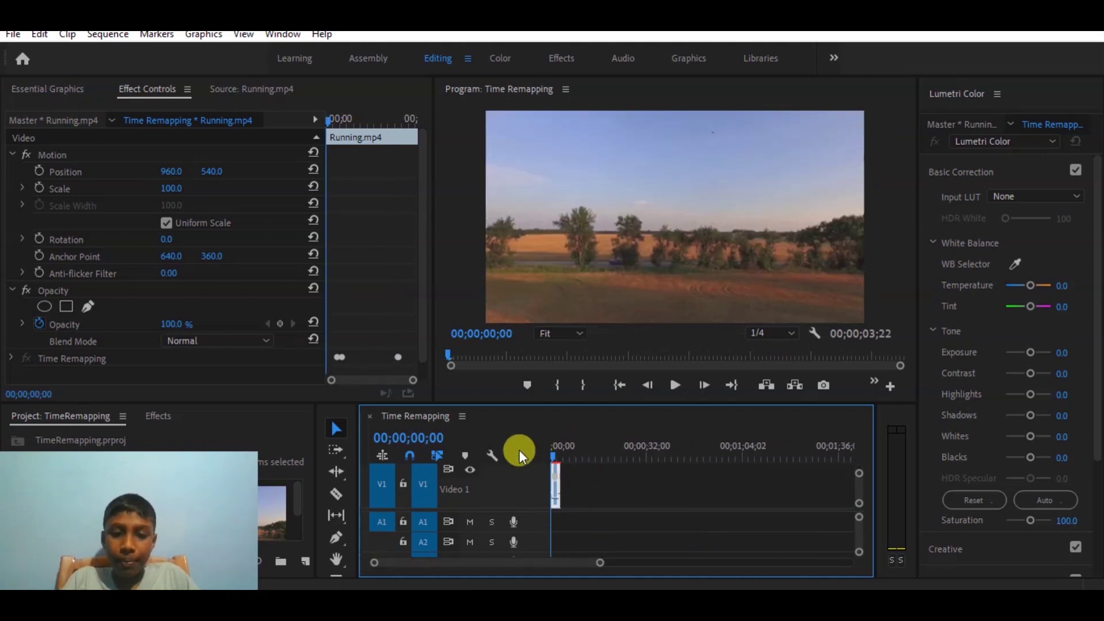
{"action": "left_click", "coordinate": [677, 386]}
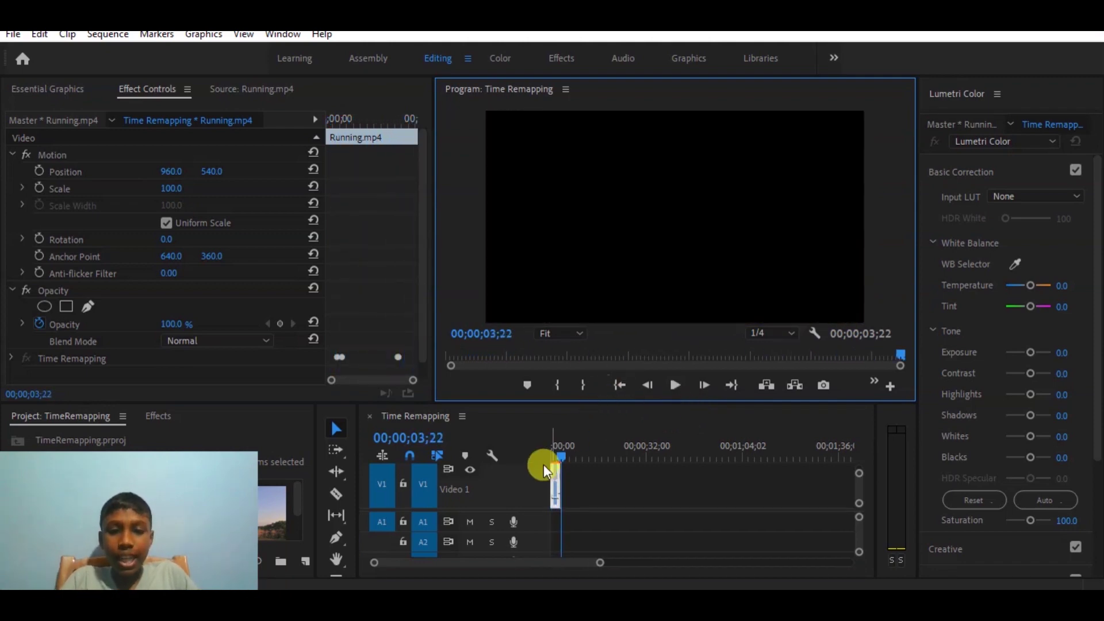
{"action": "left_click_drag", "start_coordinate": [553, 454], "coordinate": [520, 453]}
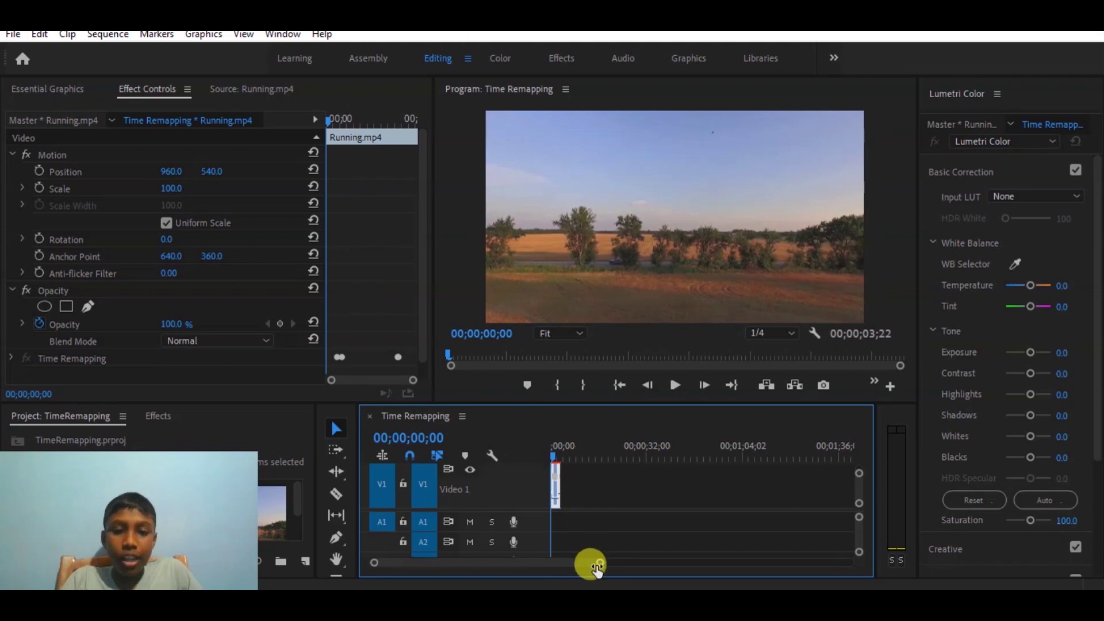
{"action": "left_click_drag", "start_coordinate": [598, 563], "coordinate": [454, 563]}
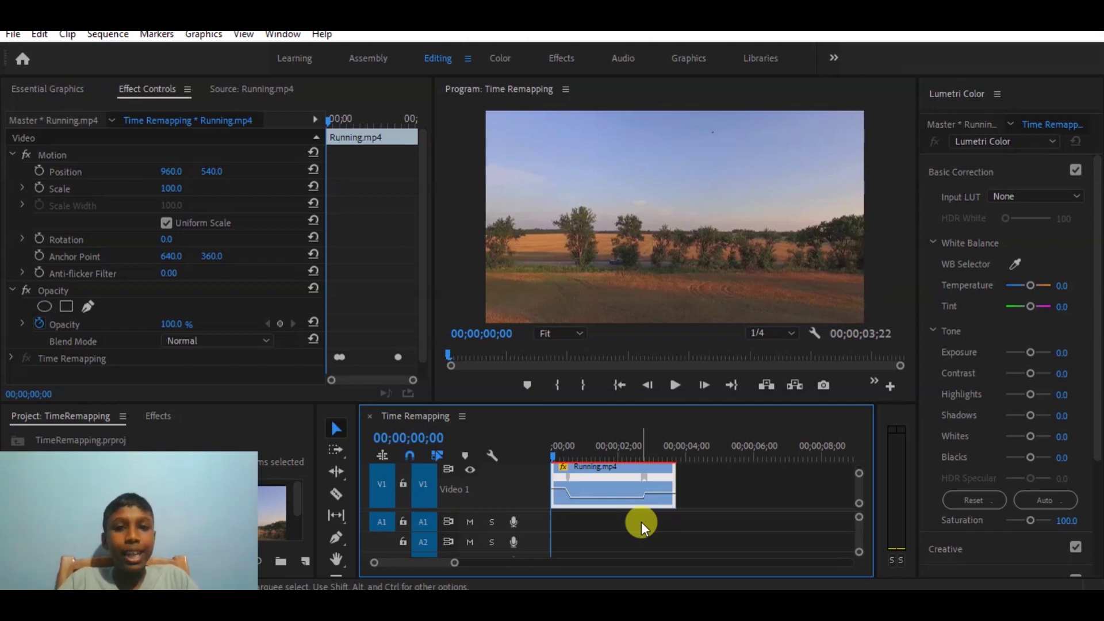
{"action": "key", "text": "ctrl+s"}
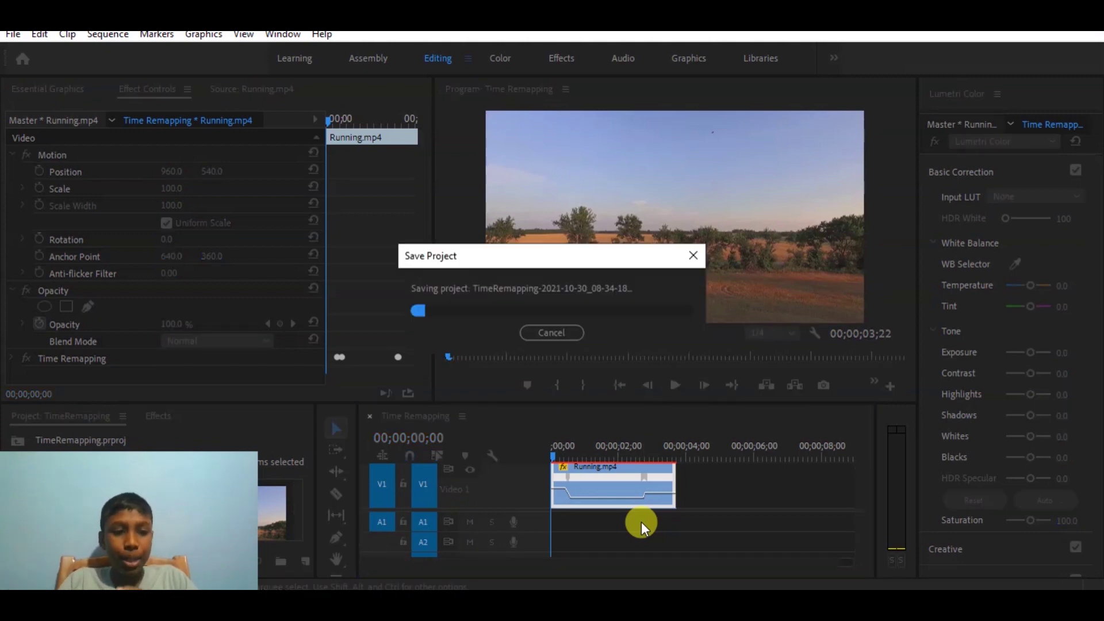